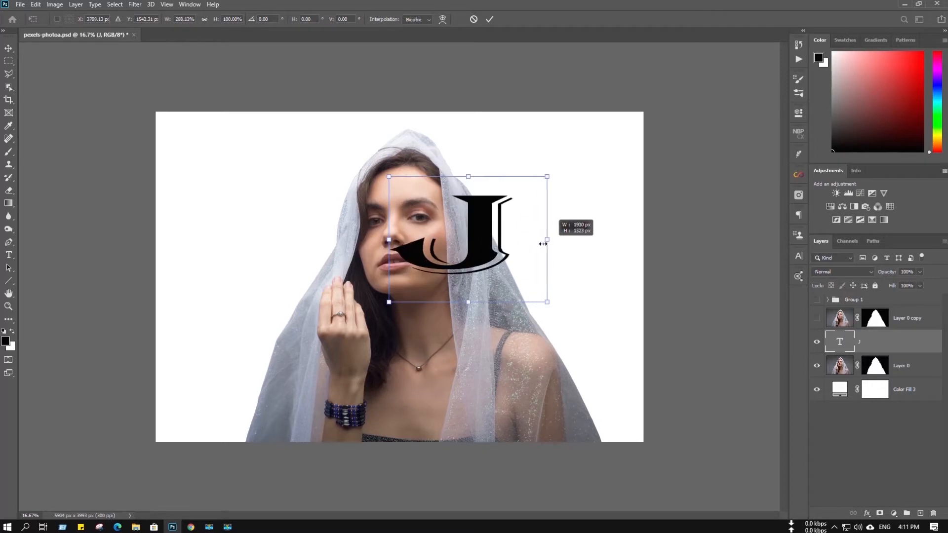
- Enlarge the letter J to about 620% width and 343% height, position it over the woman's face and torso, and apply the transform
drag(464, 303, 467, 372)
drag(470, 270, 406, 207)
drag(558, 412, 618, 489)
drag(451, 319, 366, 291)
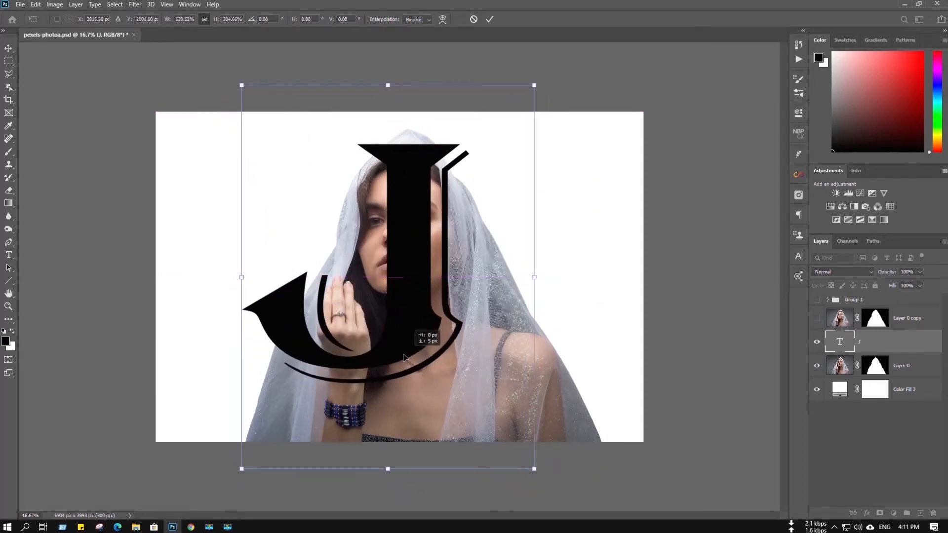
drag(429, 338, 423, 338)
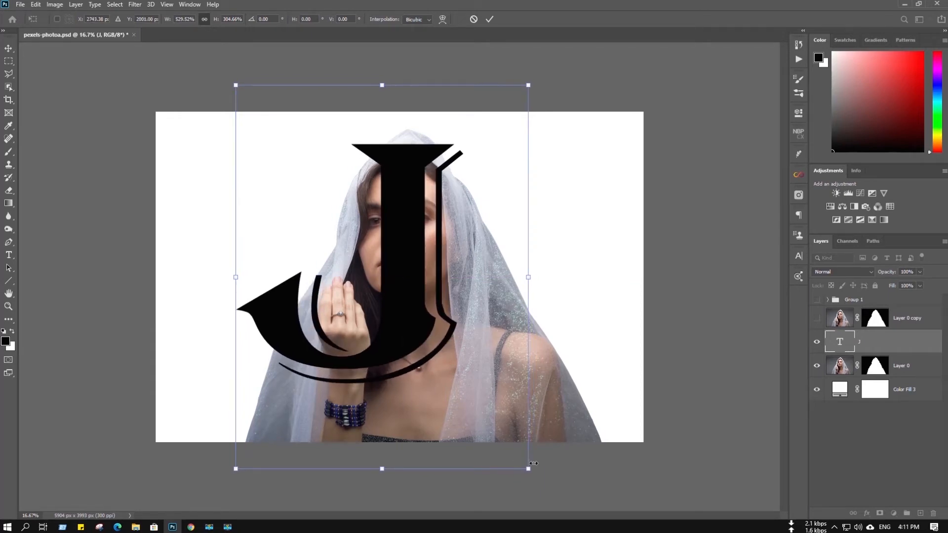
drag(528, 469, 589, 529)
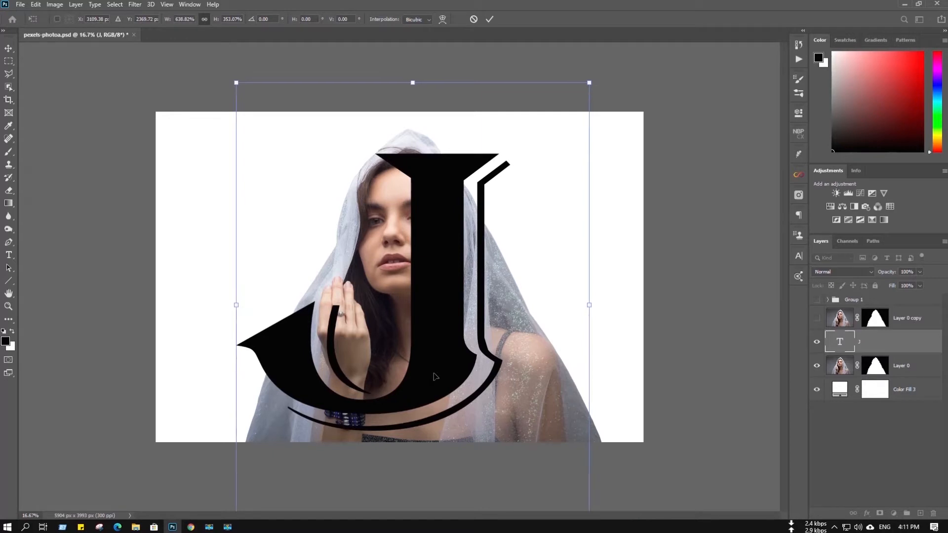
drag(434, 382, 428, 375)
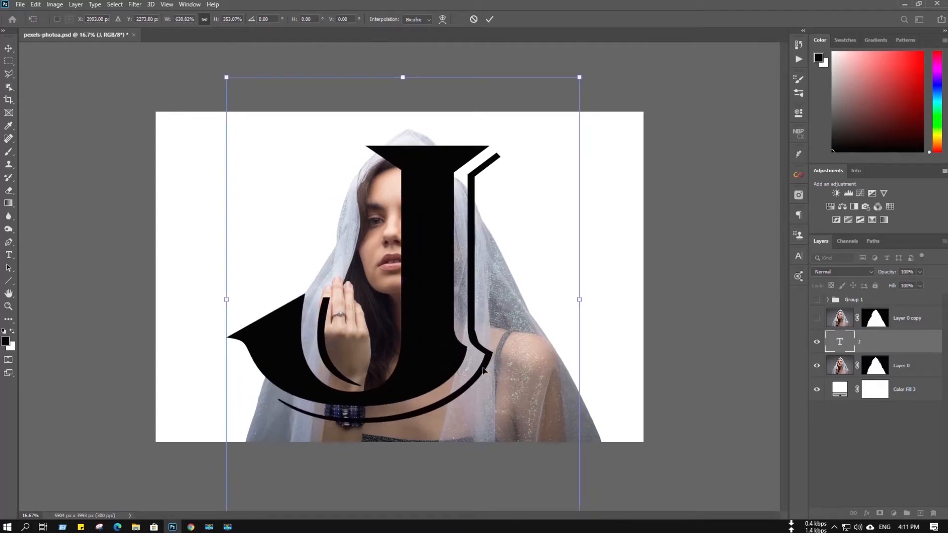
drag(579, 298, 571, 301)
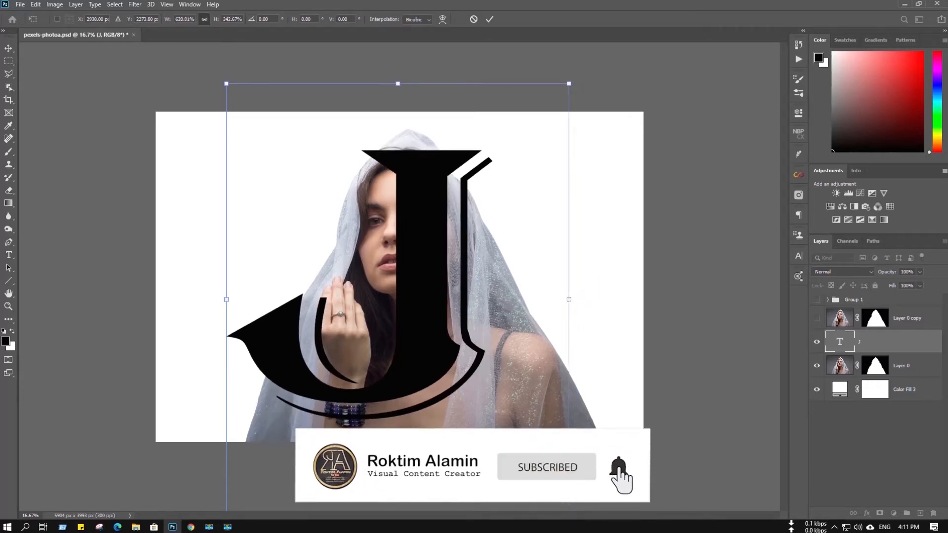
click(490, 20)
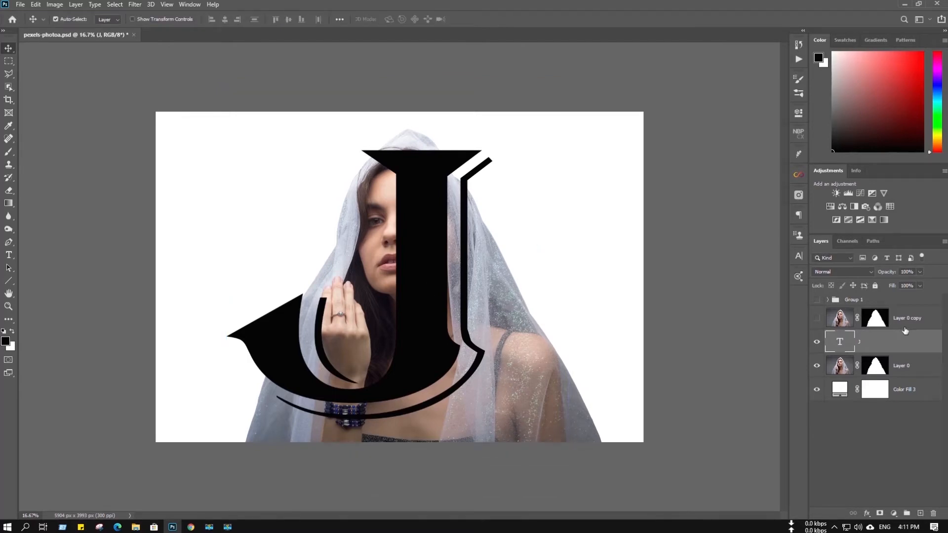
- Move the J text layer below Layer 0 and clip Layer 0 to the letter
drag(899, 347, 906, 378)
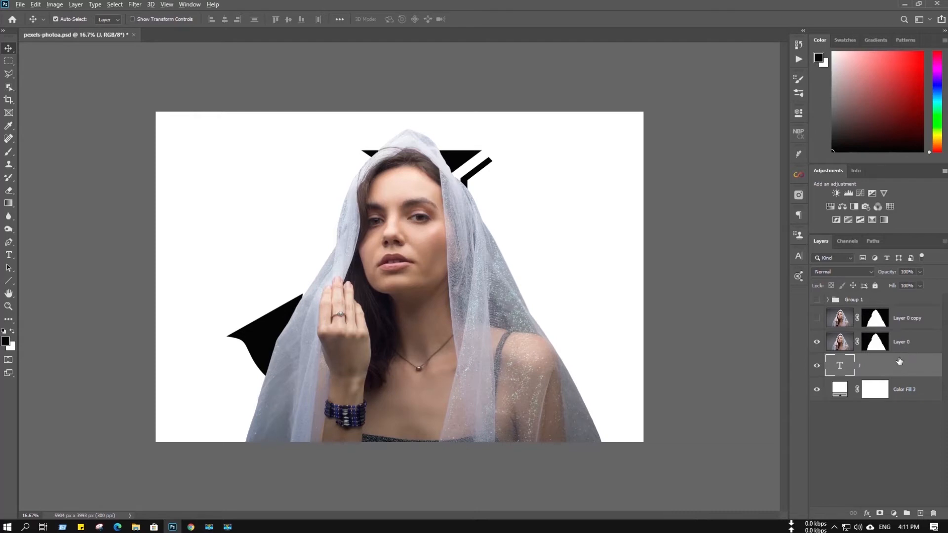
alt+click(902, 352)
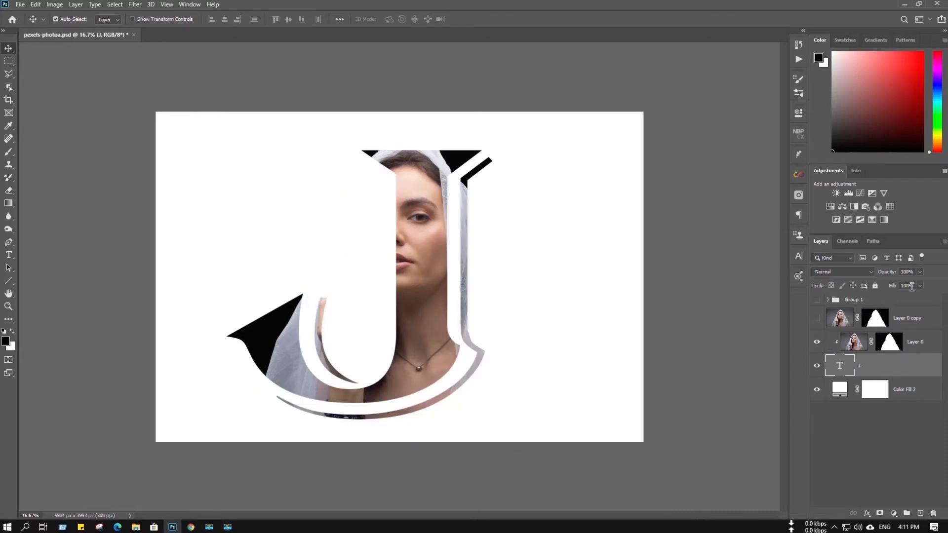
- Show Layer 0 copy, target its layer mask and lower the layer's opacity to 31%
click(817, 318)
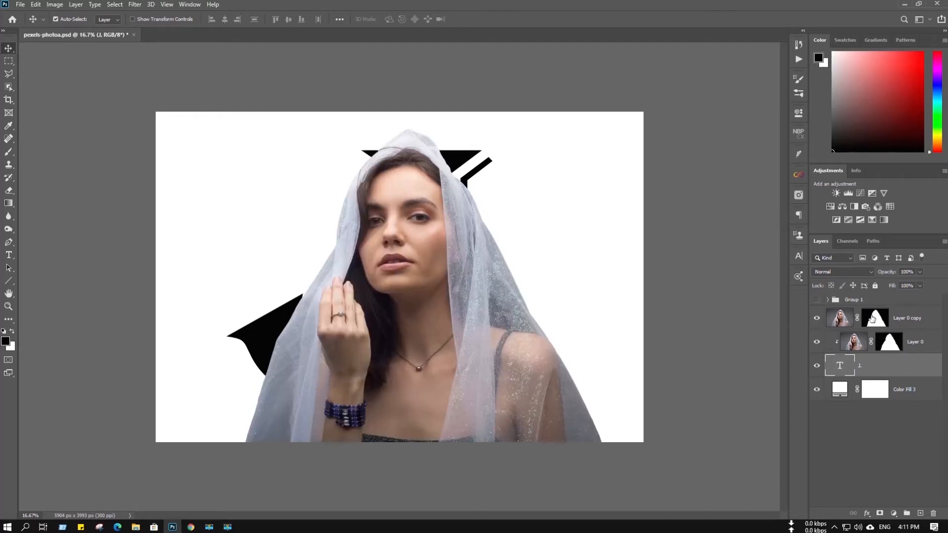
click(878, 322)
drag(890, 277, 856, 282)
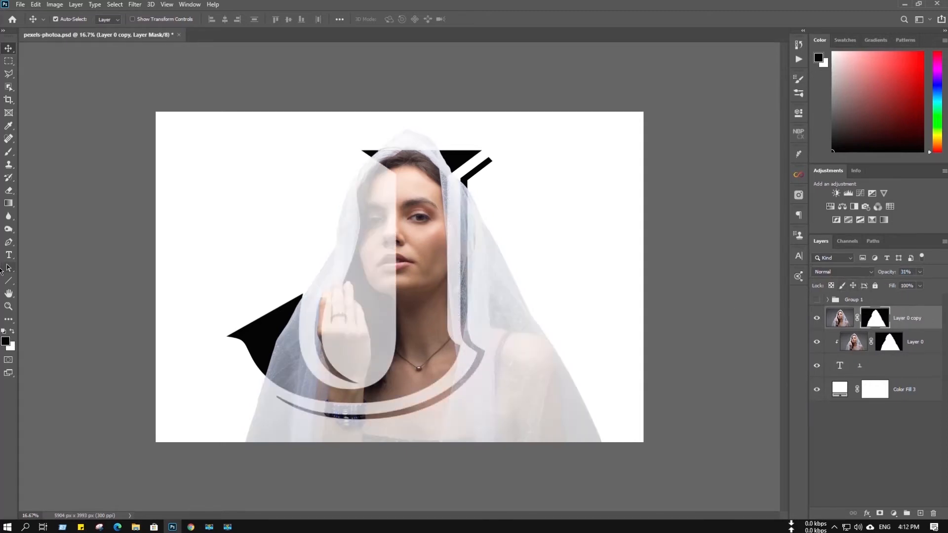
- Paint black with the Brush on Layer 0 copy's mask to hide the photo beyond the letter's right side and below its curve
click(10, 155)
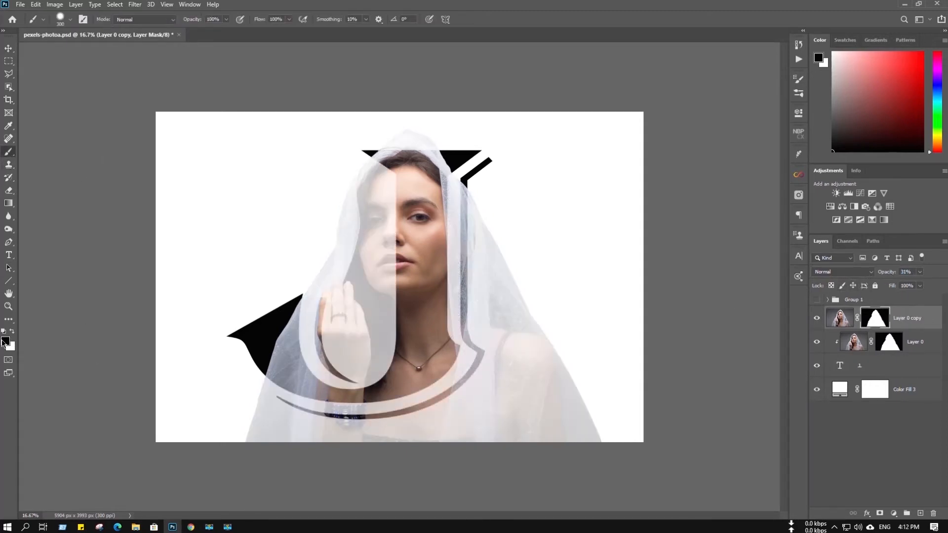
mouse_move(456, 186)
mouse_down()
mouse_move(457, 298)
mouse_move(467, 210)
mouse_move(493, 312)
mouse_move(471, 365)
mouse_move(461, 330)
mouse_move(475, 373)
mouse_move(463, 380)
mouse_move(469, 360)
mouse_move(403, 402)
mouse_up()
mouse_move(290, 398)
mouse_down()
mouse_move(256, 386)
mouse_move(275, 441)
mouse_move(251, 439)
mouse_move(373, 467)
mouse_move(491, 439)
mouse_move(516, 425)
mouse_move(529, 401)
mouse_move(538, 418)
mouse_move(526, 325)
mouse_move(549, 406)
mouse_move(574, 421)
mouse_move(494, 225)
mouse_move(526, 234)
mouse_up()
alt+right_click(229, 425)
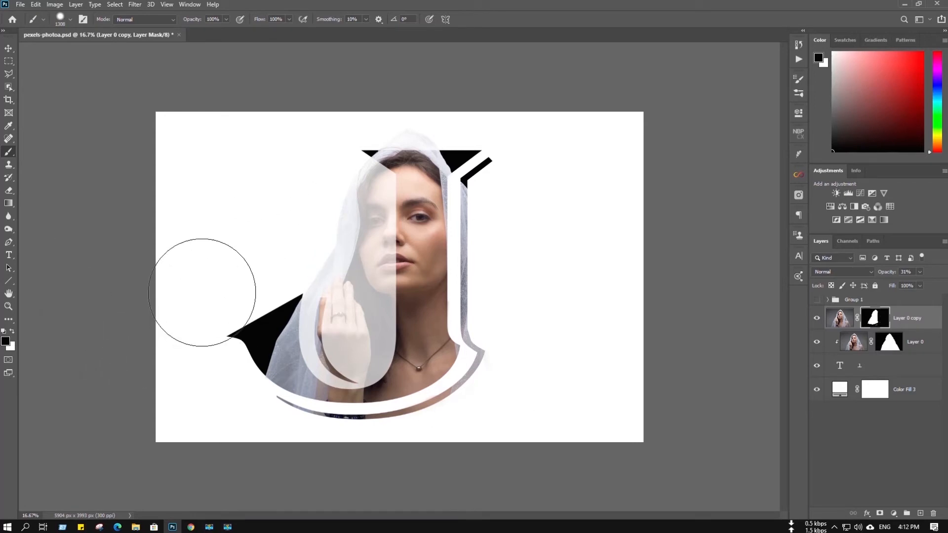
- Resize the brush to about 505 px, mask out the veil around the letter's left hook, and restore Layer 0 copy's opacity to 100%
alt+right_click(203, 291)
alt+right_click(306, 299)
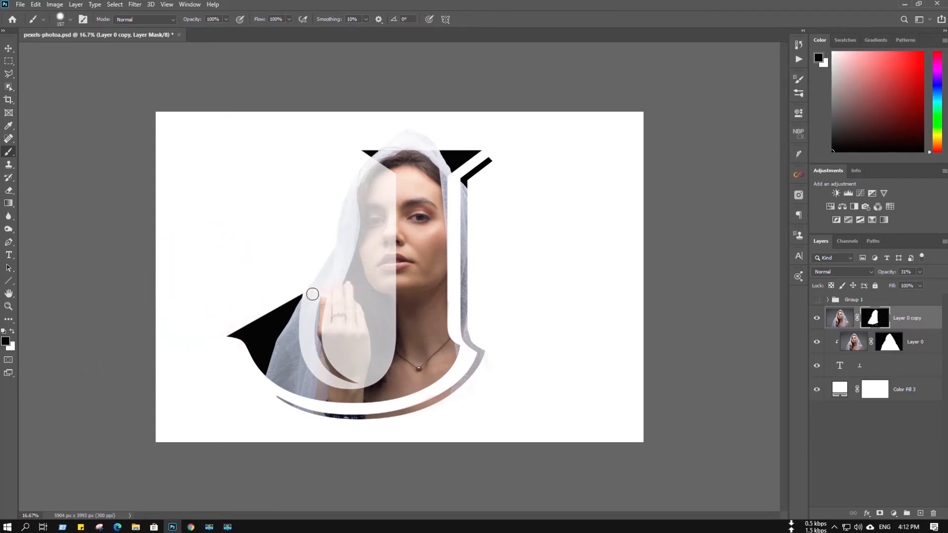
alt+right_click(284, 291)
mouse_move(341, 399)
mouse_down()
mouse_move(301, 376)
mouse_move(292, 346)
mouse_move(301, 354)
mouse_move(296, 293)
mouse_move(311, 244)
mouse_up()
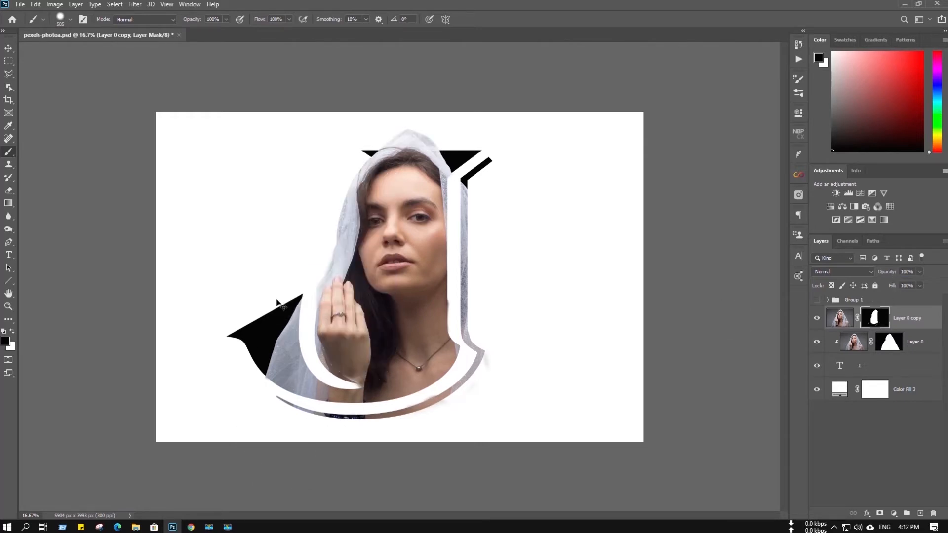
- Mask out the leftover photo at the tip of the letter's inner curve, by the wrist
key(ctrl+plus)
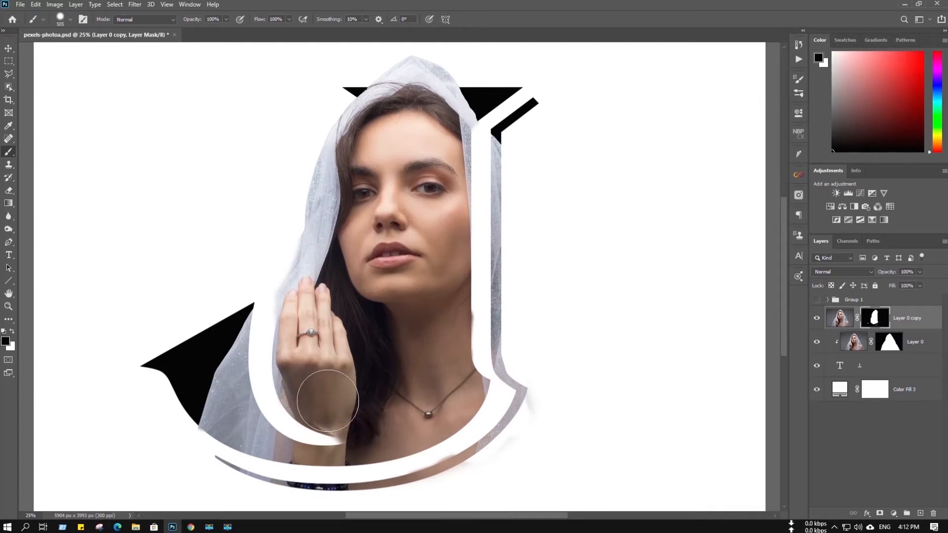
click(324, 398)
key(ctrl+z)
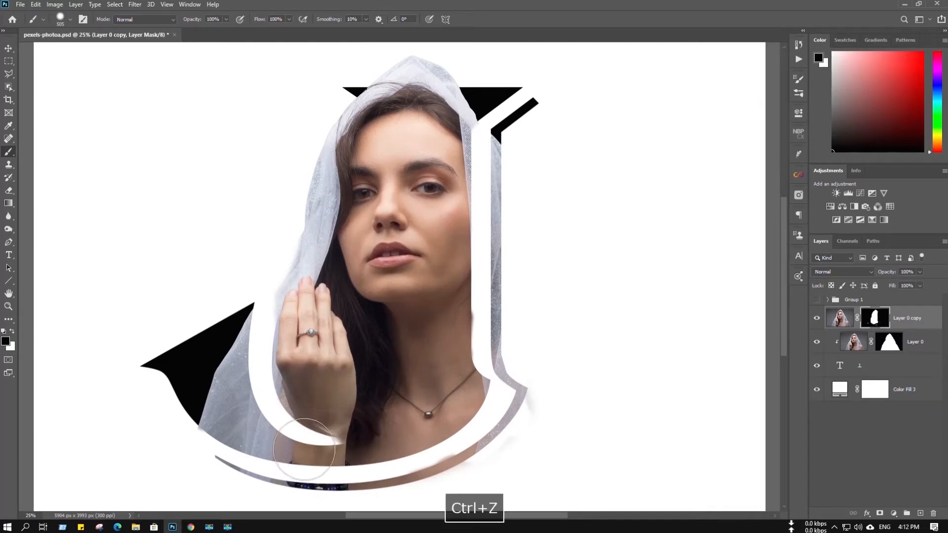
drag(304, 450, 325, 409)
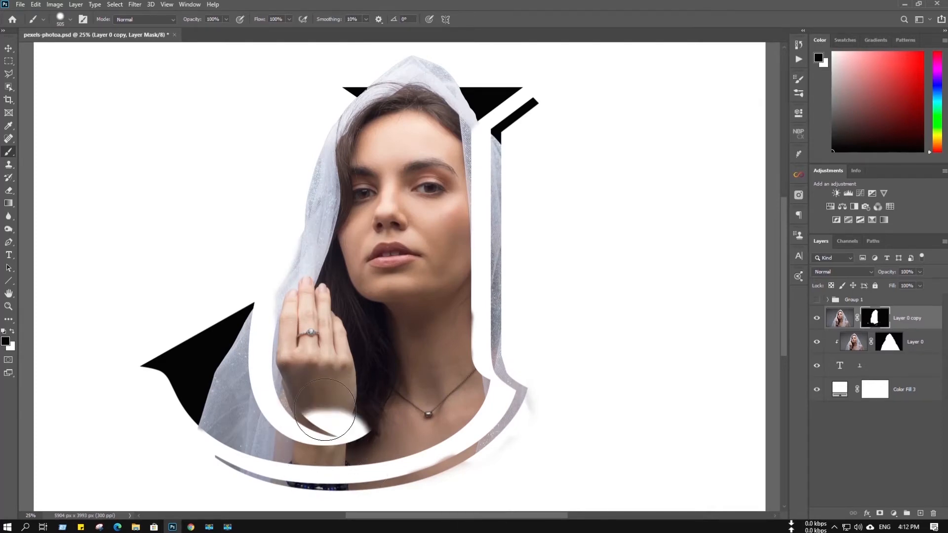
- Switch to white and paint the wrist and nearby hair back in on the mask so the inner curve ends in a tapered tip
key(x)
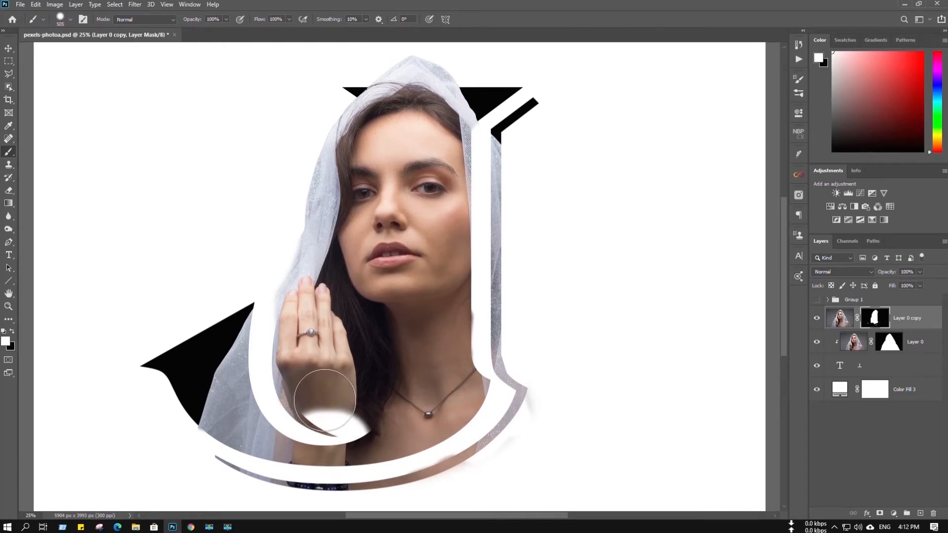
mouse_move(321, 390)
mouse_down()
mouse_move(337, 403)
mouse_move(318, 398)
mouse_move(352, 406)
mouse_move(370, 395)
mouse_move(371, 403)
mouse_up()
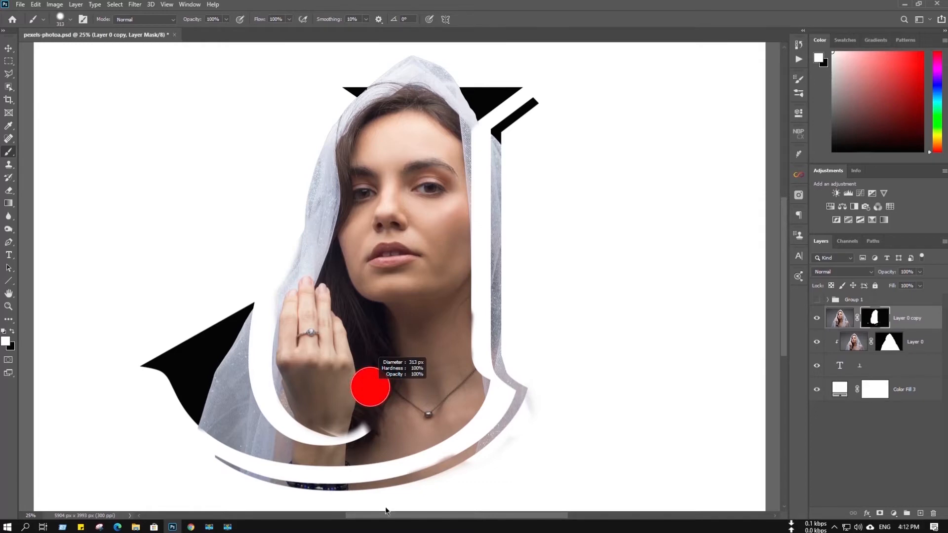
drag(386, 511, 387, 511)
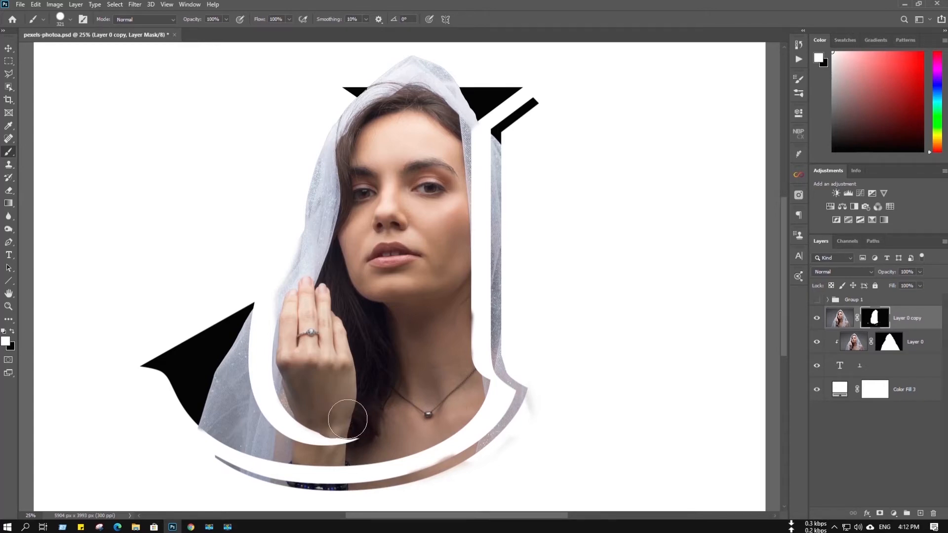
key(ctrl+z)
drag(348, 416, 371, 415)
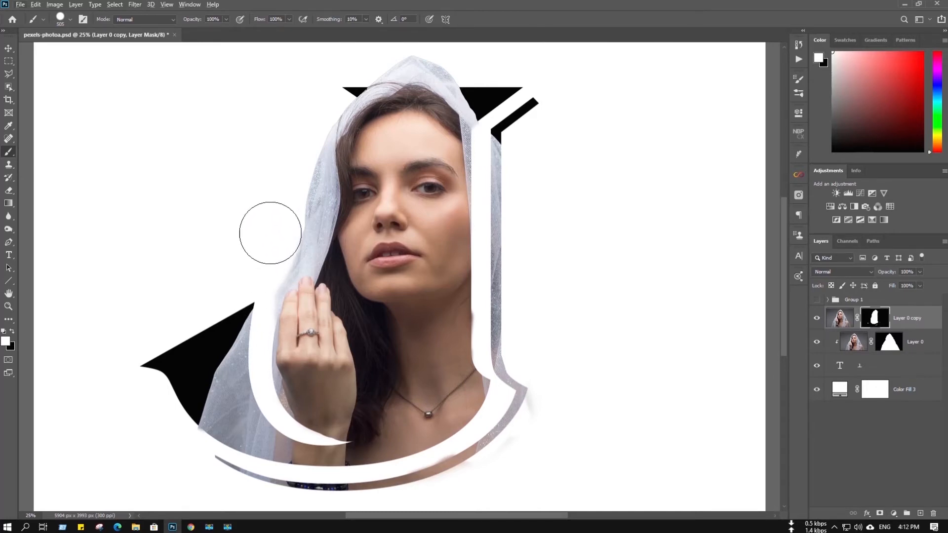
- Clean up the mask along the veil's left edge above the hand, switching the brush colour back to black
mouse_move(270, 232)
mouse_down()
mouse_move(267, 251)
mouse_move(253, 250)
mouse_up()
key(x)
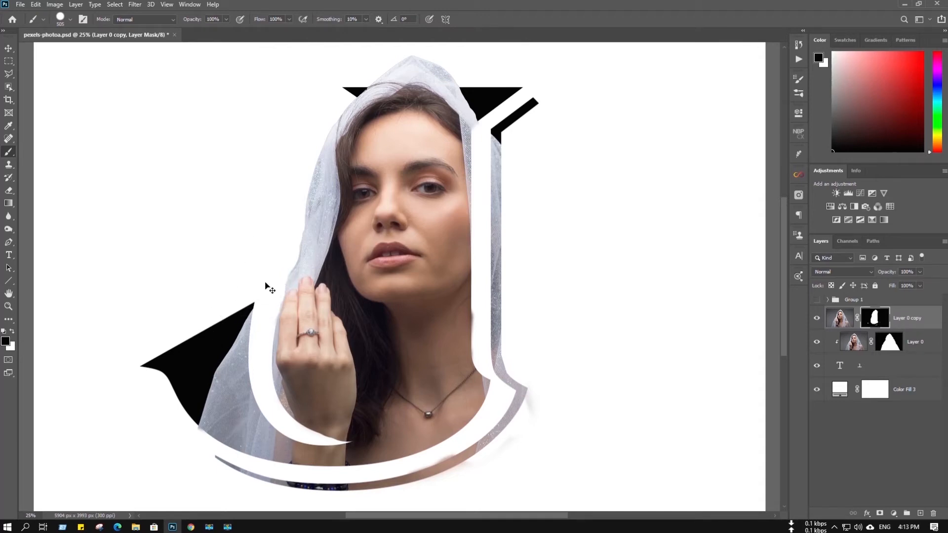
key(ctrl+minus)
key(ctrl+minus)
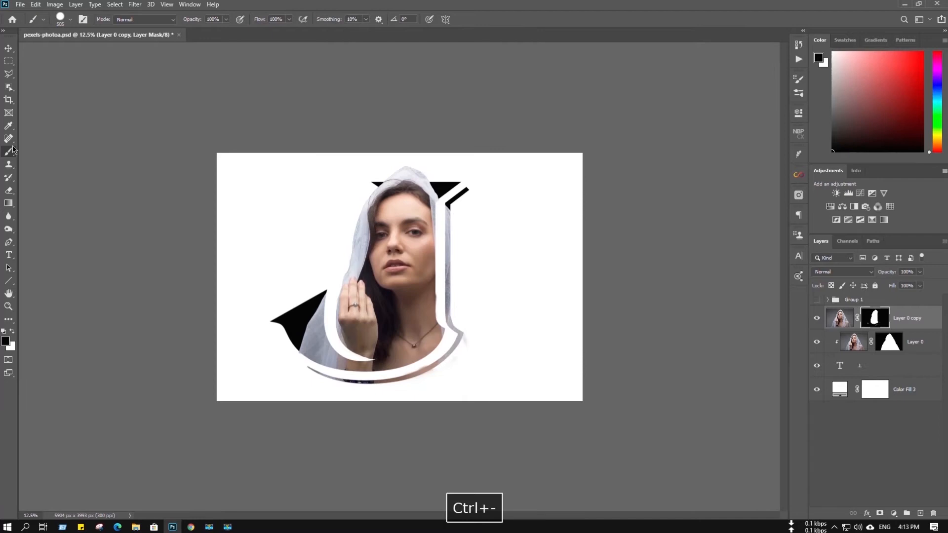
click(9, 47)
key(ctrl+t)
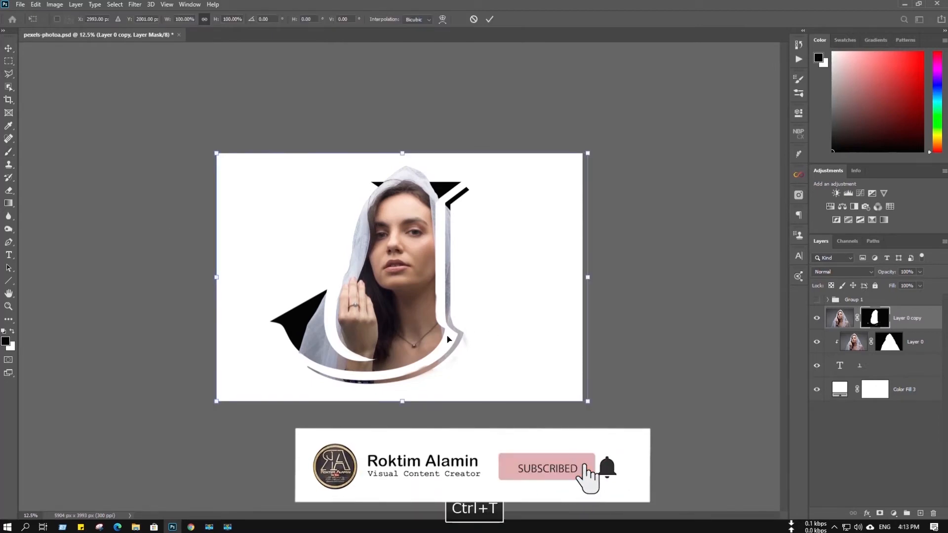
click(912, 352)
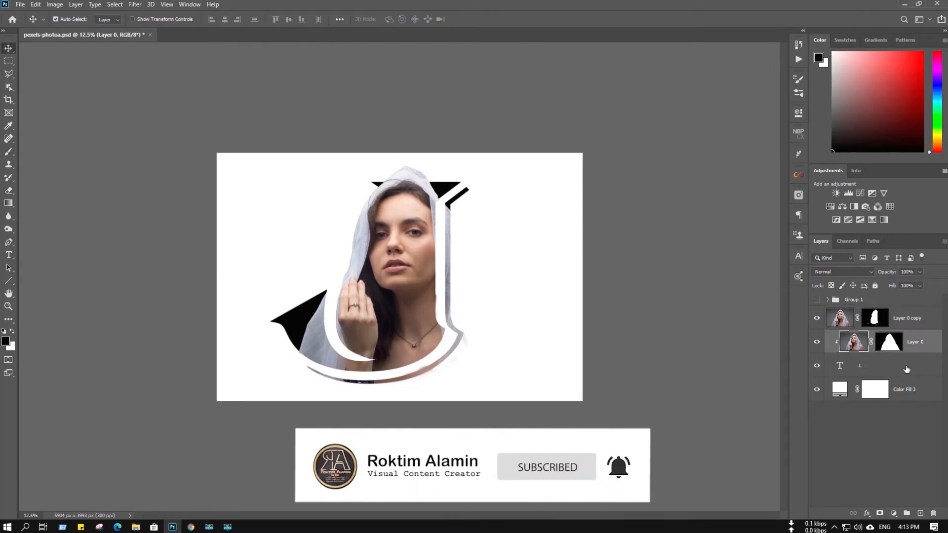
- Scale the J text, Layer 0 and Layer 0 copy together to 44.67% width and 68.65% height, centred on the canvas
click(906, 367)
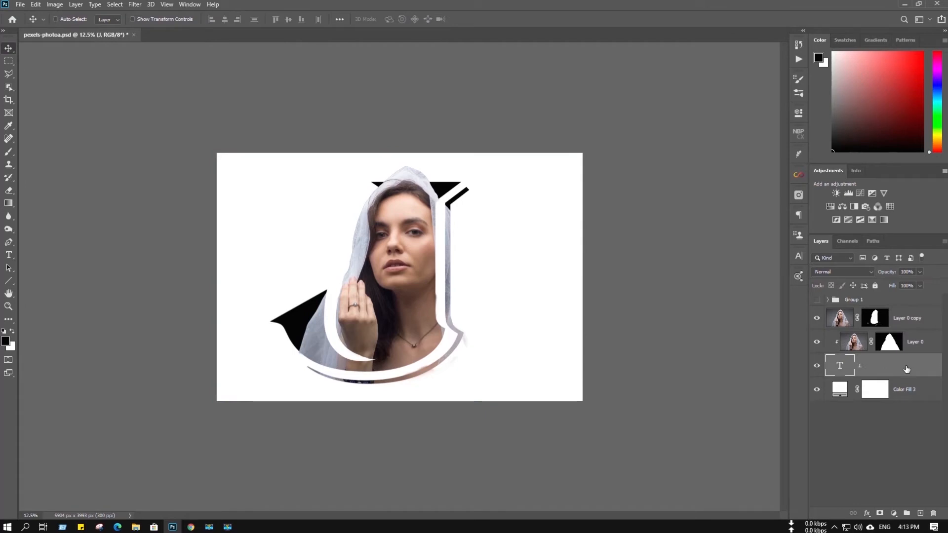
shift+click(904, 320)
key(ctrl+t)
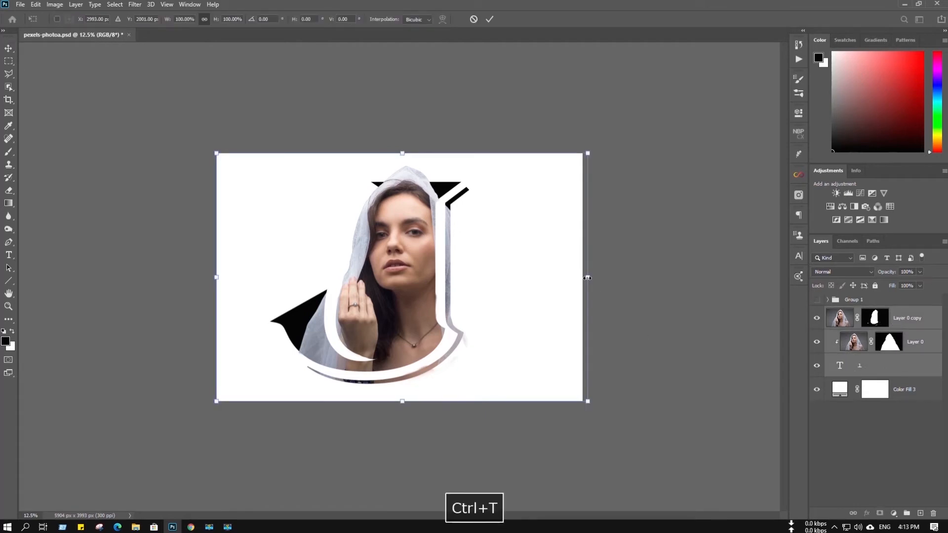
drag(588, 278, 416, 277)
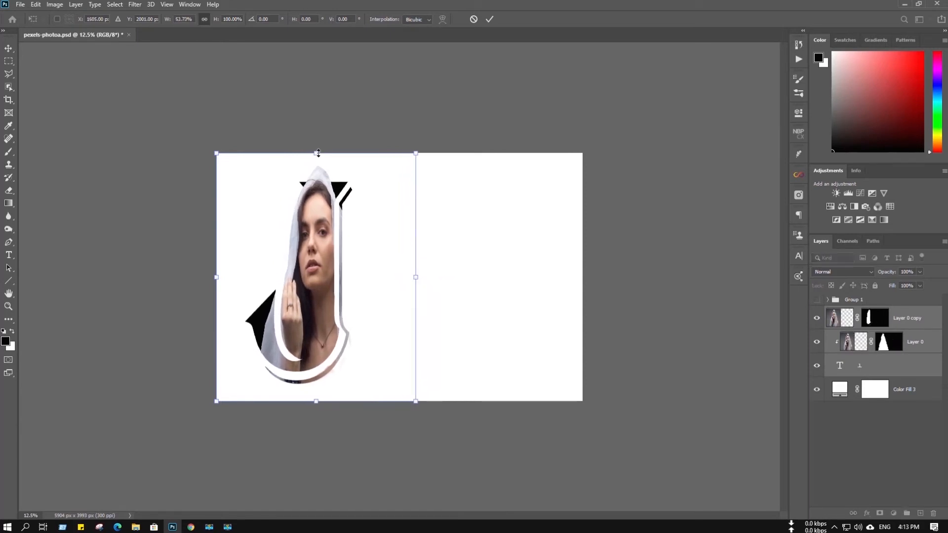
drag(318, 153, 319, 190)
drag(216, 295, 249, 295)
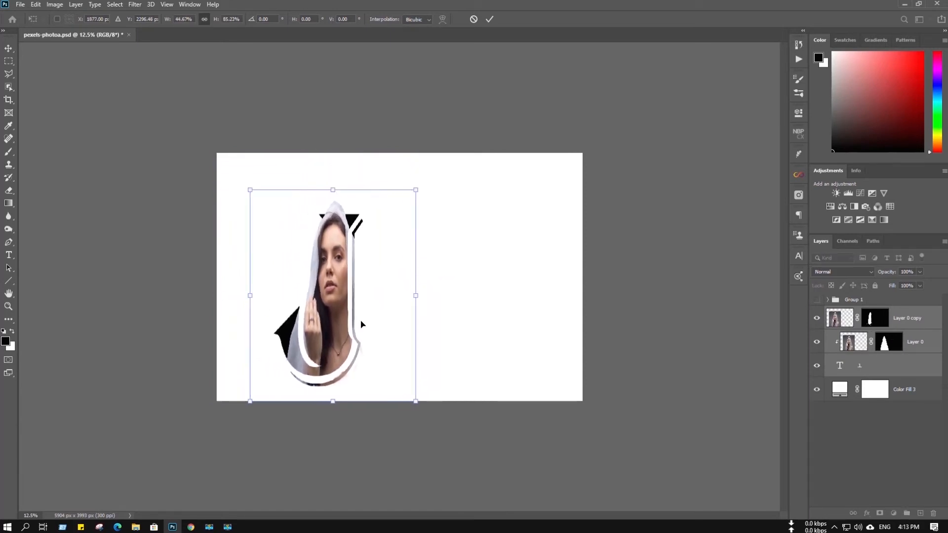
drag(335, 314, 401, 295)
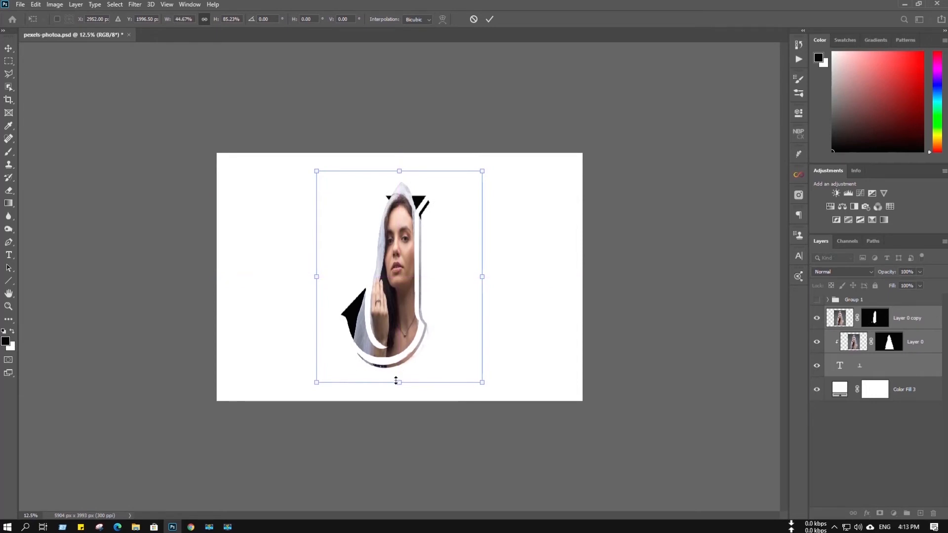
drag(396, 381, 396, 340)
drag(398, 283, 398, 301)
key(Return)
- Add a bright cyan Solid Color fill layer directly above Color Fill 3, beneath the J text
key(ctrl+plus)
key(ctrl+plus)
key(ctrl+plus)
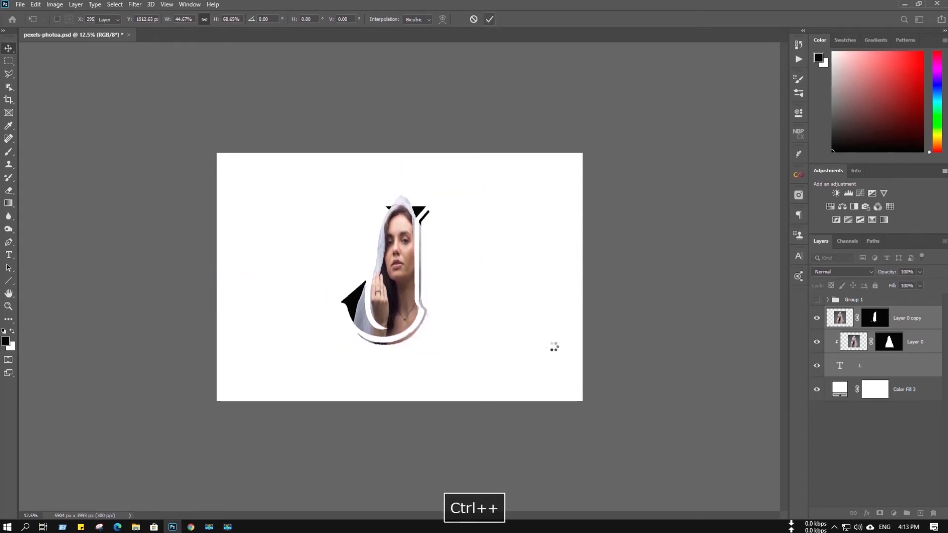
key(ctrl+minus)
key(ctrl+minus)
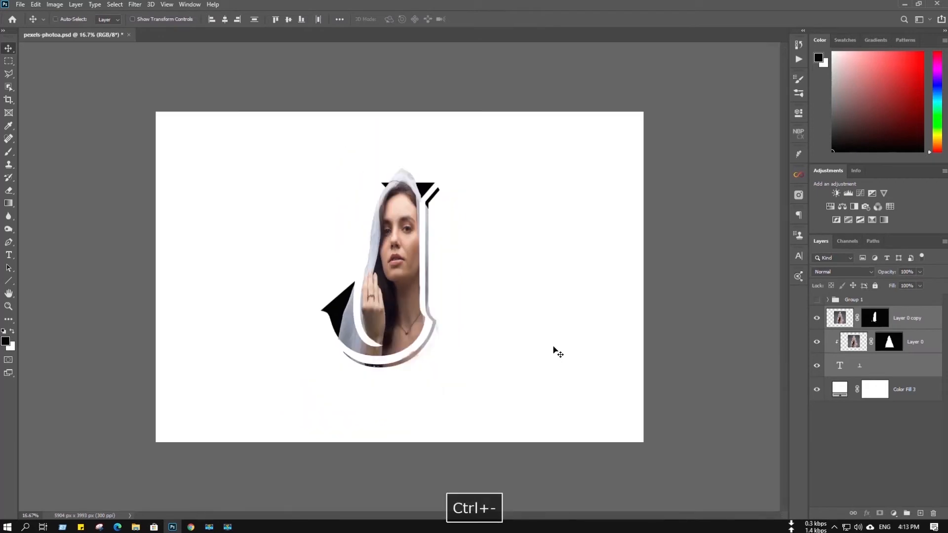
click(882, 392)
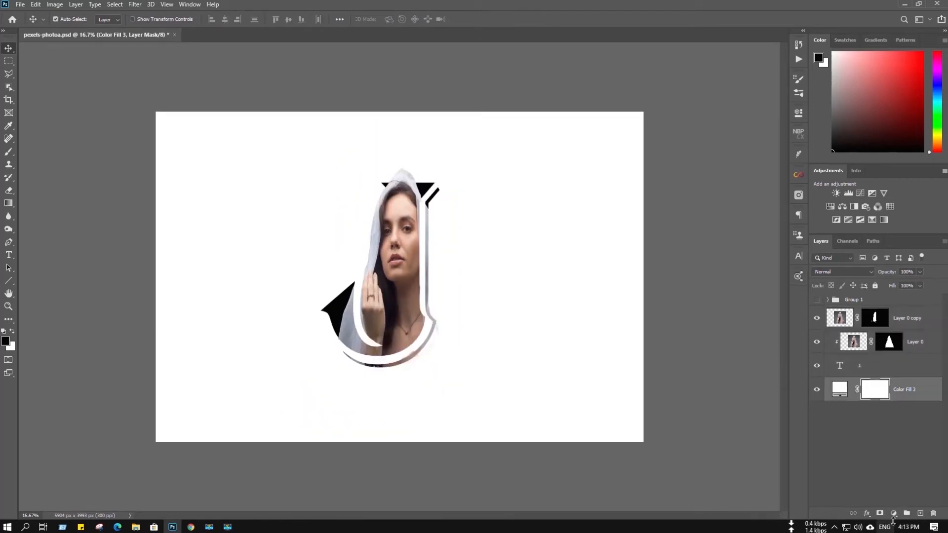
click(893, 513)
click(896, 346)
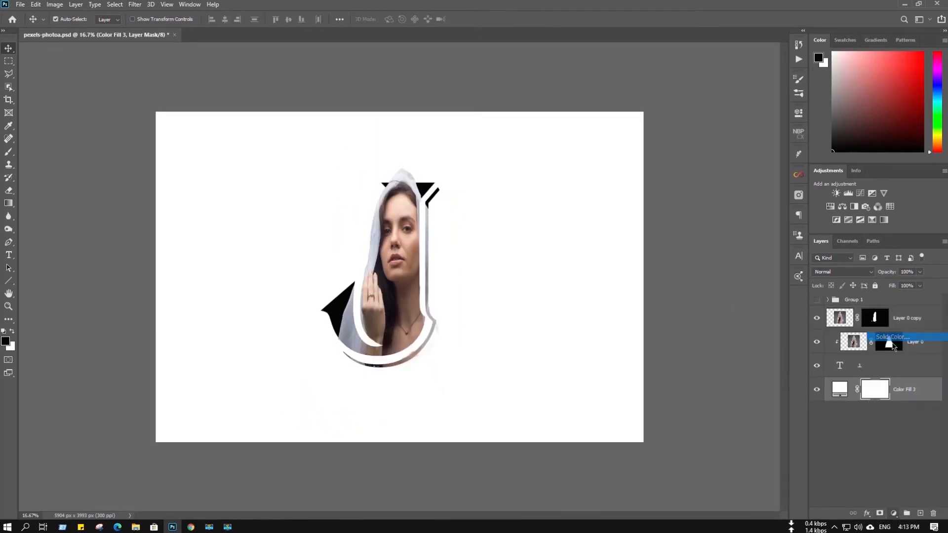
click(831, 161)
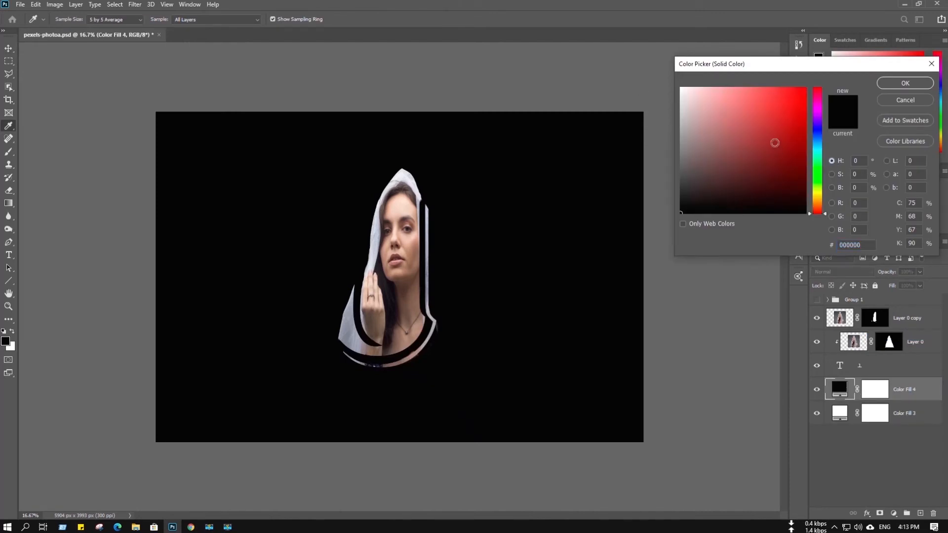
click(815, 149)
click(786, 100)
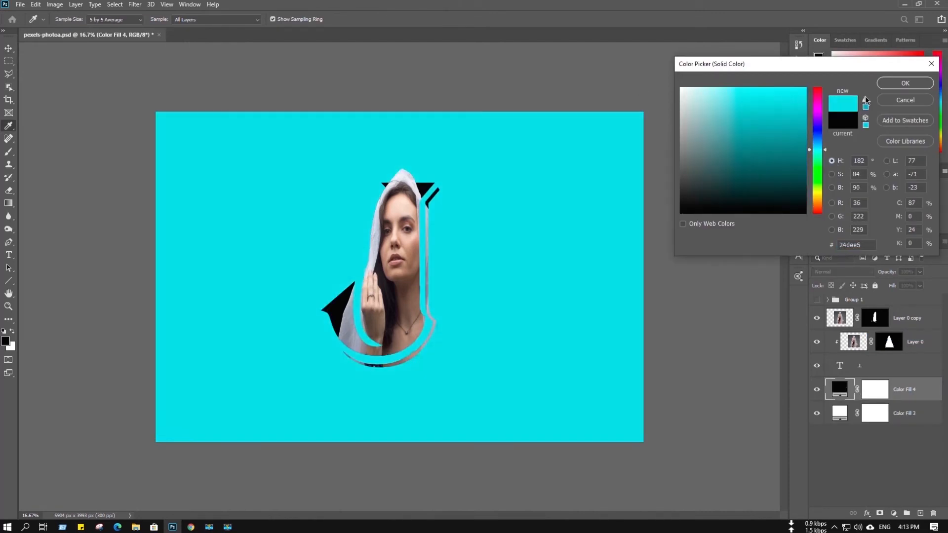
click(905, 83)
- On the cyan fill's mask, select the canvas area right of a steep diagonal with the Polygonal Lasso and fill it black
click(886, 390)
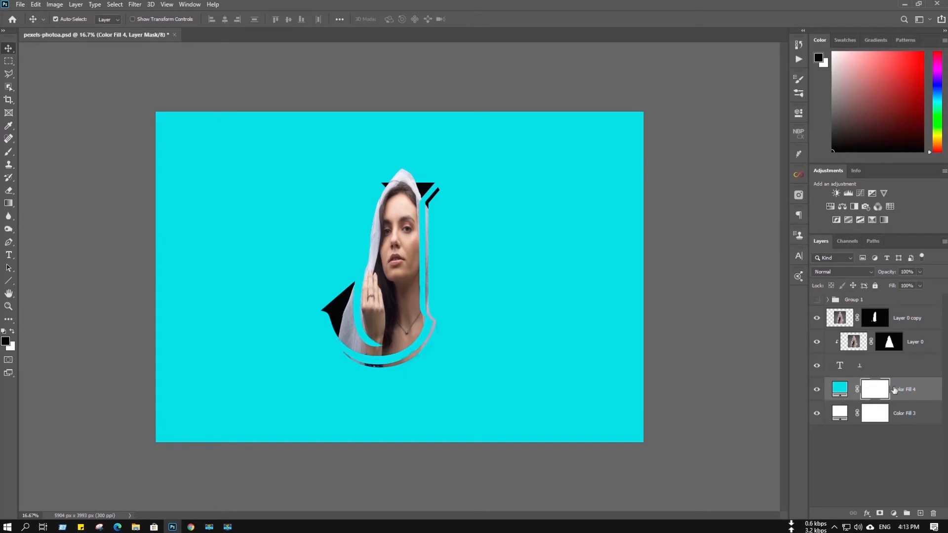
click(9, 74)
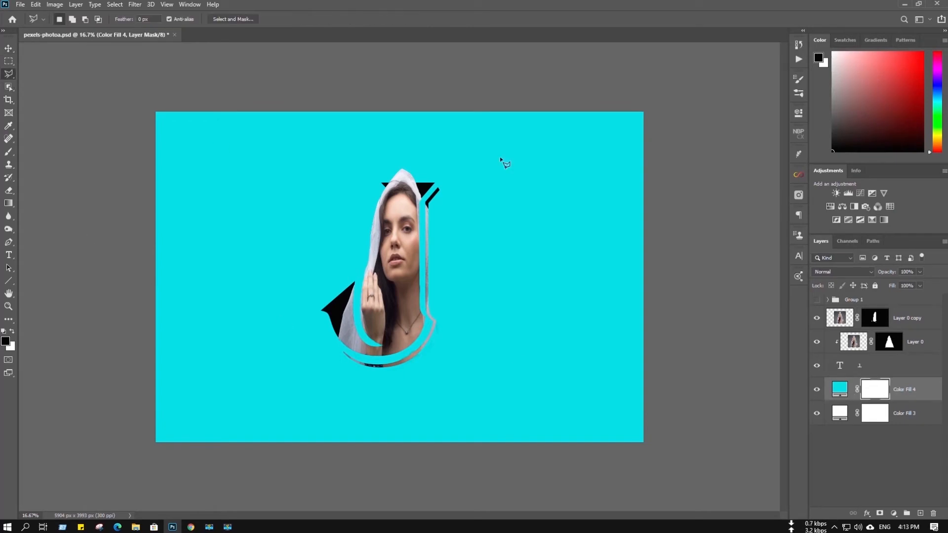
click(473, 95)
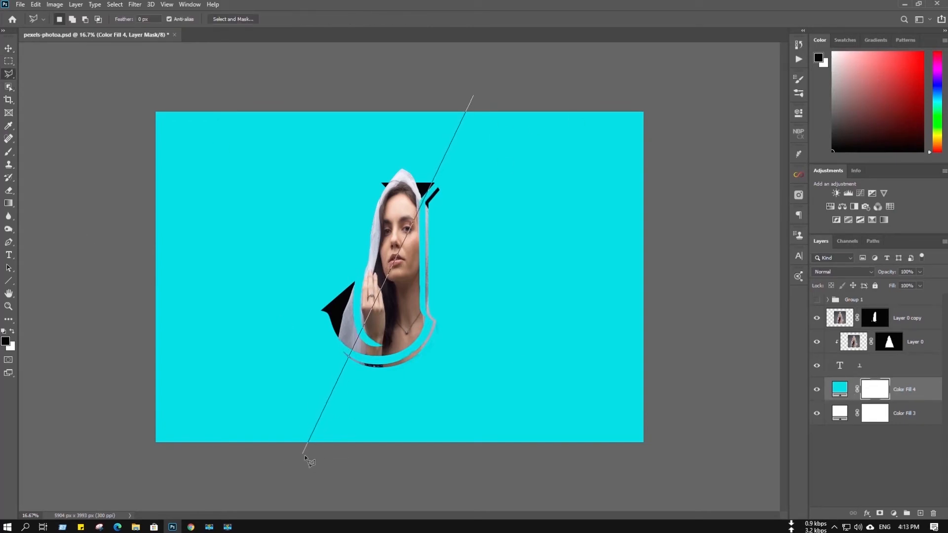
click(302, 453)
click(669, 89)
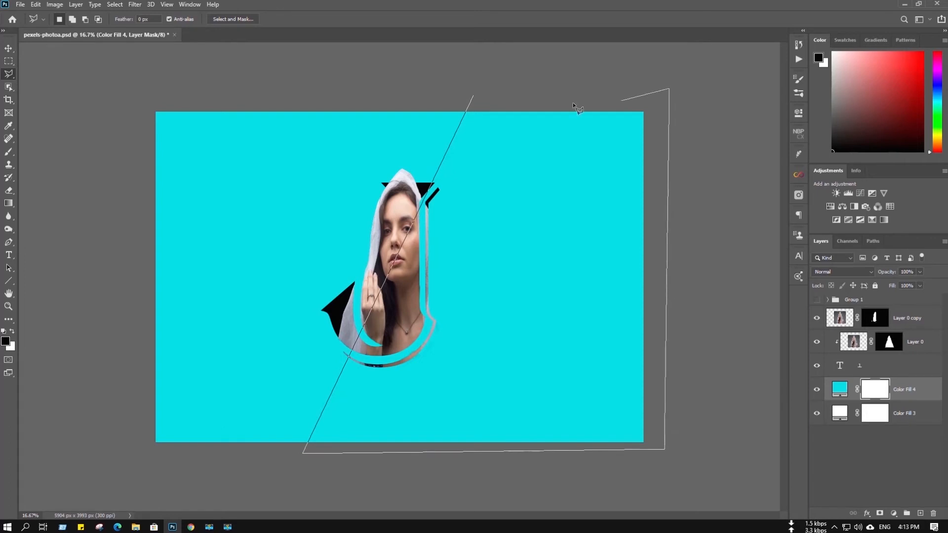
click(477, 96)
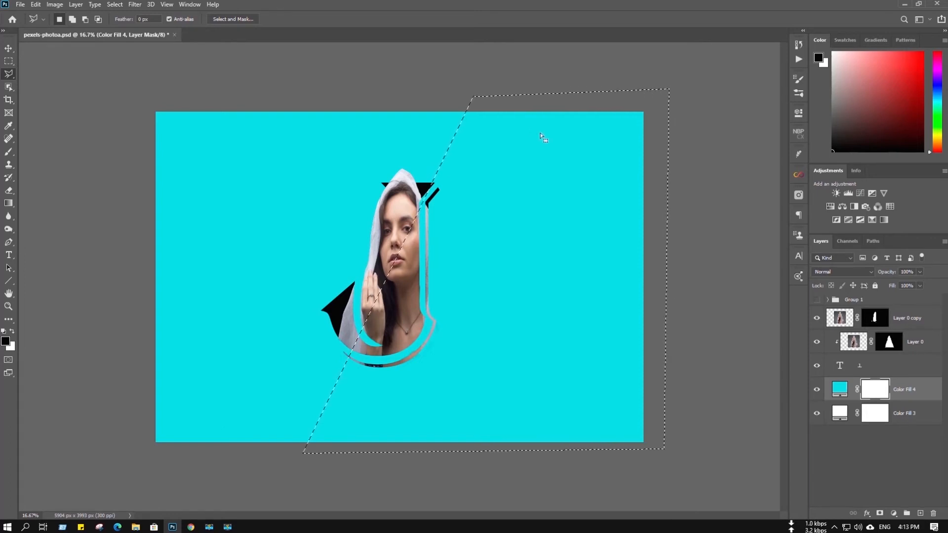
key(ctrl+BackSpace)
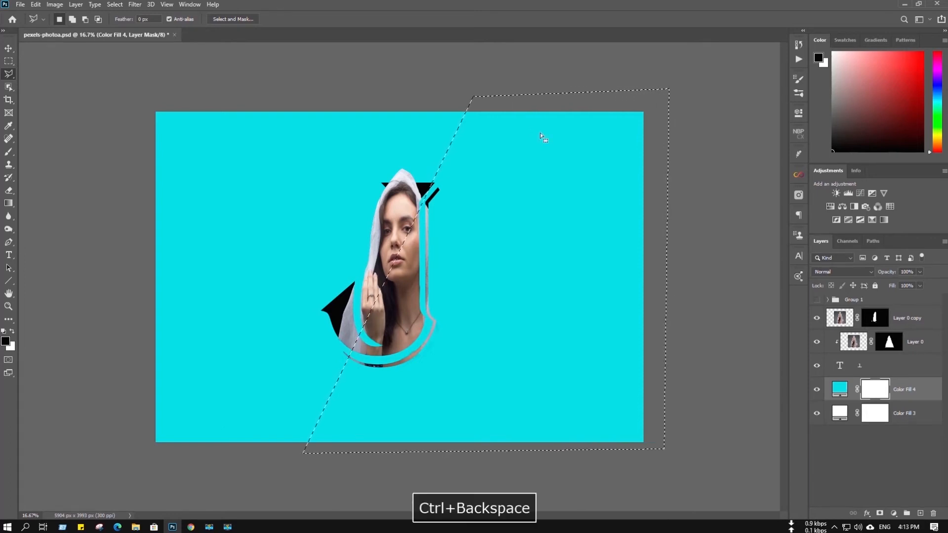
key(alt+BackSpace)
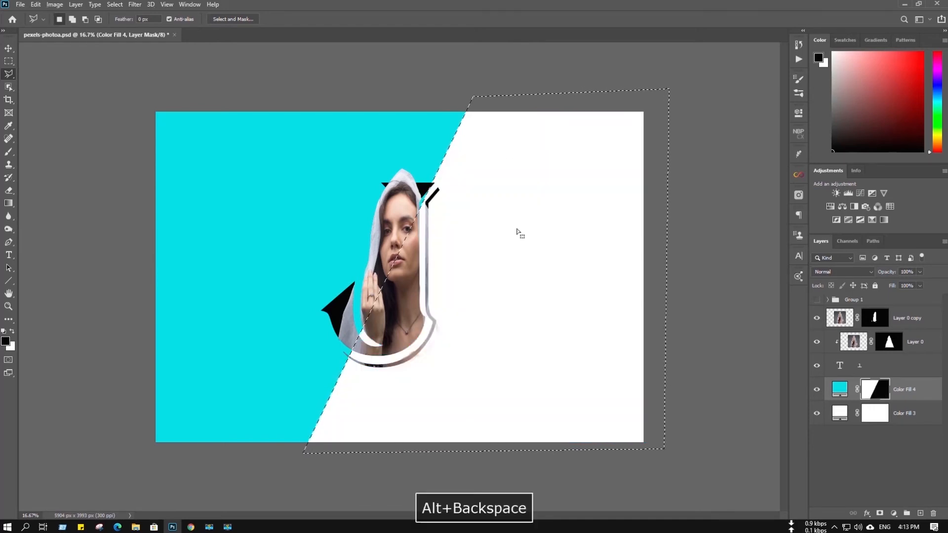
- Deselect and invert the entire cyan fill mask so the colour covers the area right of the diagonal
key(ctrl+i)
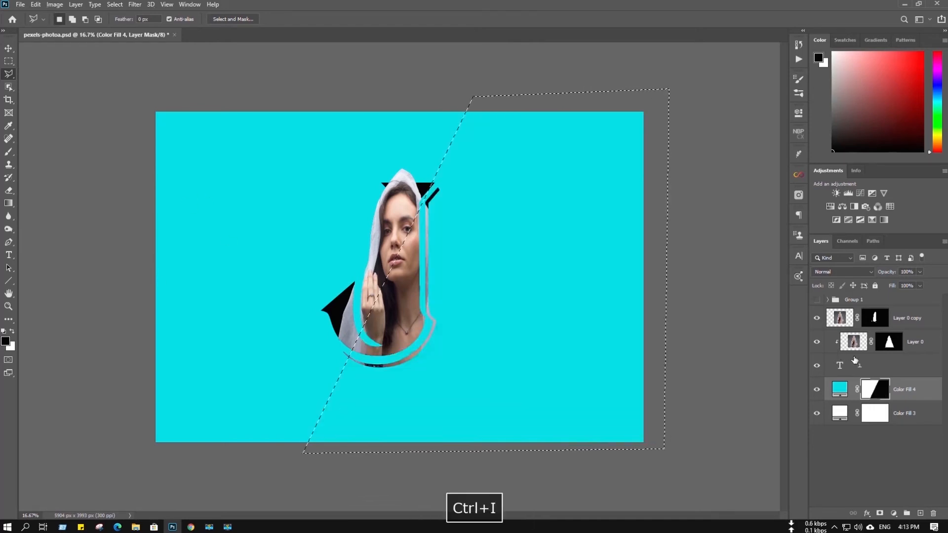
key(ctrl+z)
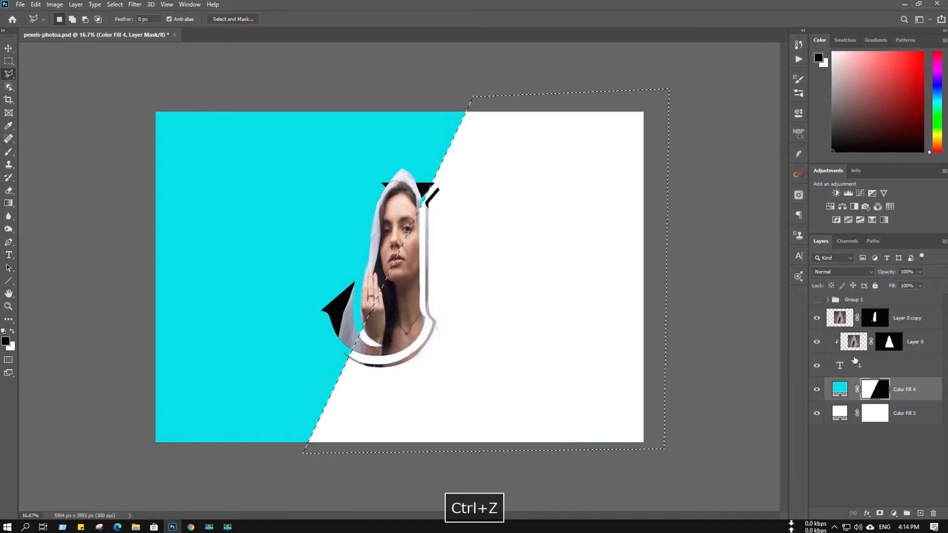
key(ctrl+d)
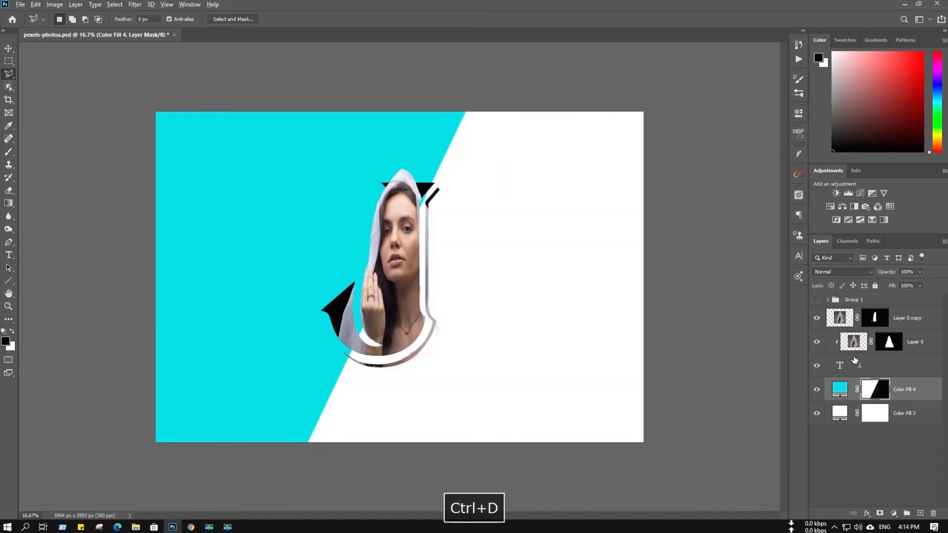
key(ctrl+i)
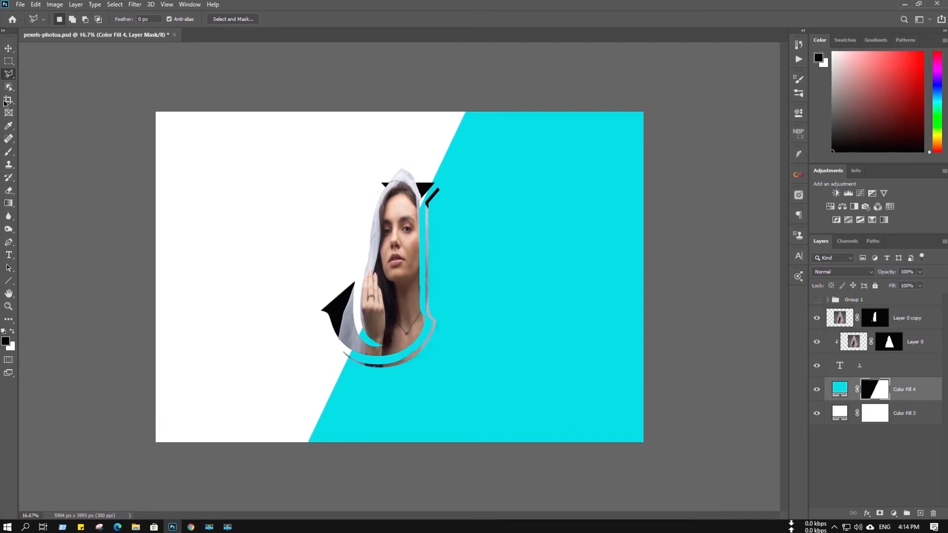
- Crop the canvas to a 5:7 portrait format around the J and shift the cyan fill slightly to the right
click(5, 101)
click(411, 252)
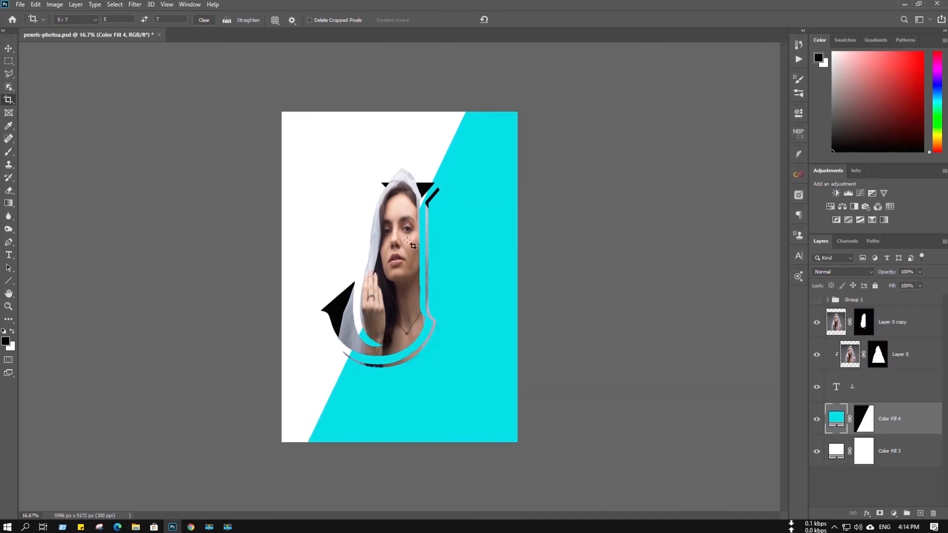
key(ctrl+t)
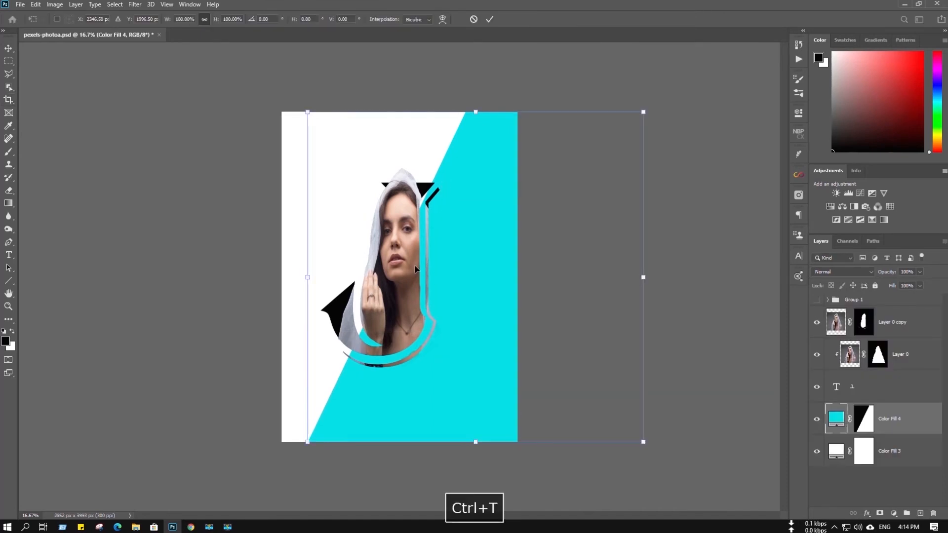
drag(414, 269, 454, 270)
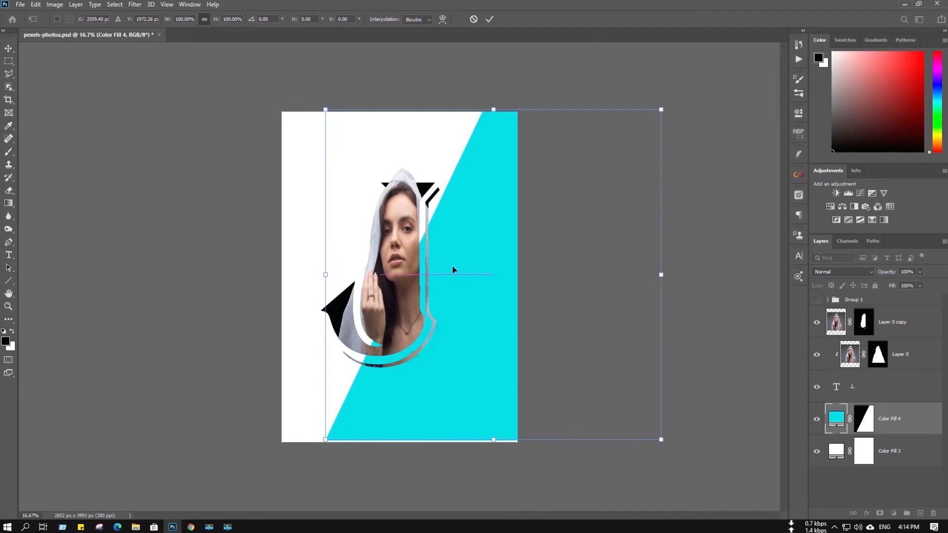
click(489, 19)
key(c)
- Move the J text, Layer 0 and Layer 0 copy together slightly right and down, to about X 1512 px, Y 1972 px
click(864, 385)
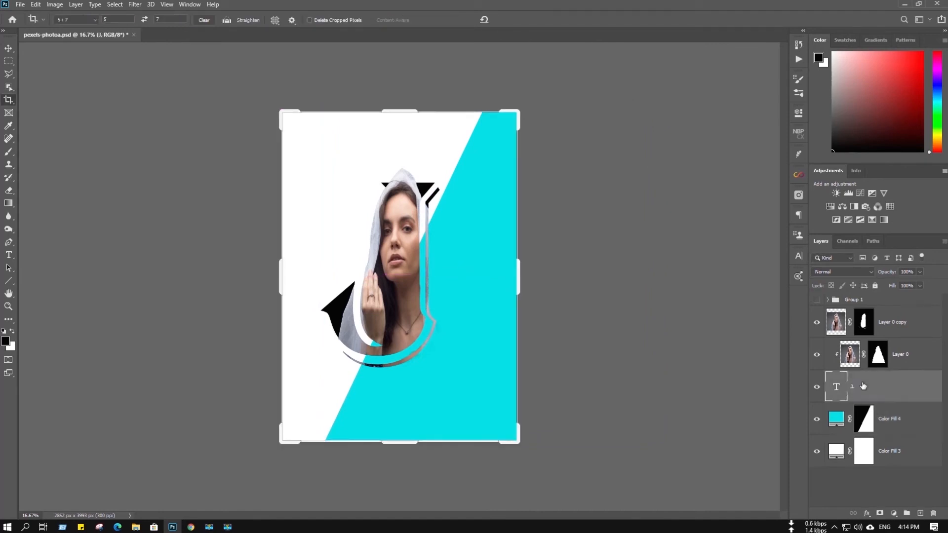
shift+click(905, 321)
key(ctrl+t)
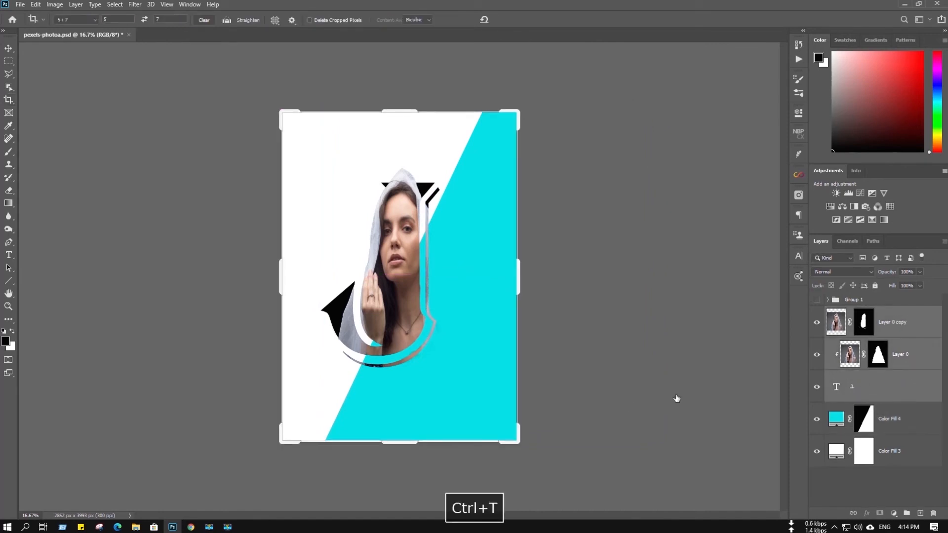
drag(381, 291, 388, 295)
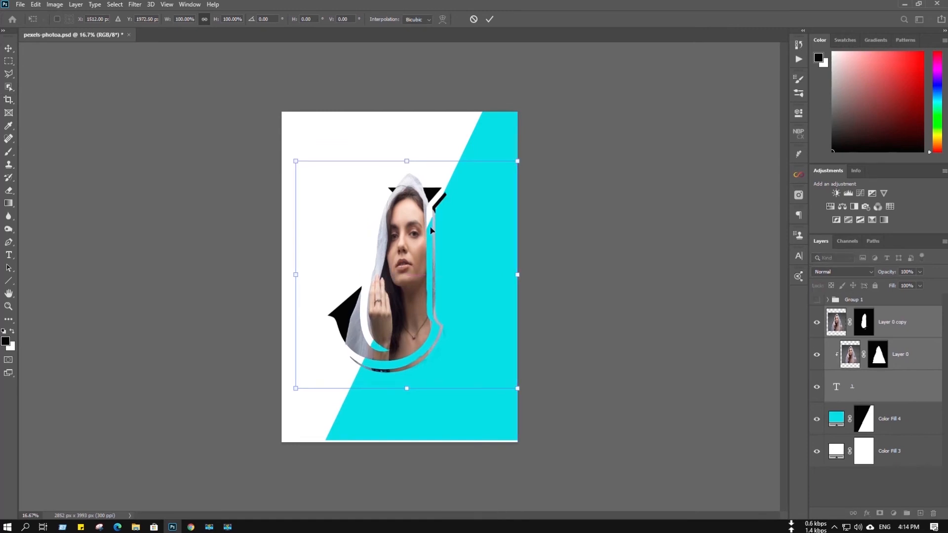
click(490, 19)
key(c)
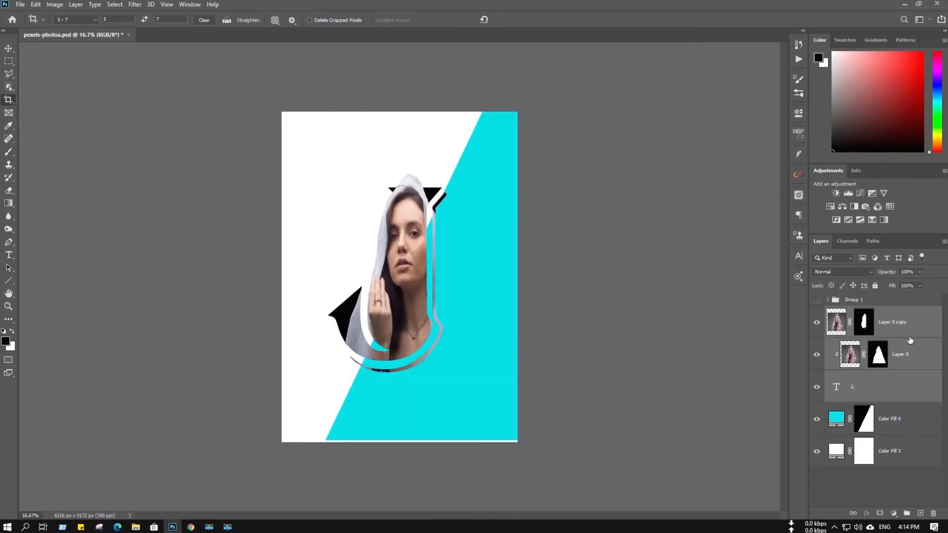
- Add the all-caps title LETTER above the portrait in 28.27 pt Acumin Pro Condensed Black with tracking set to 2200
click(900, 325)
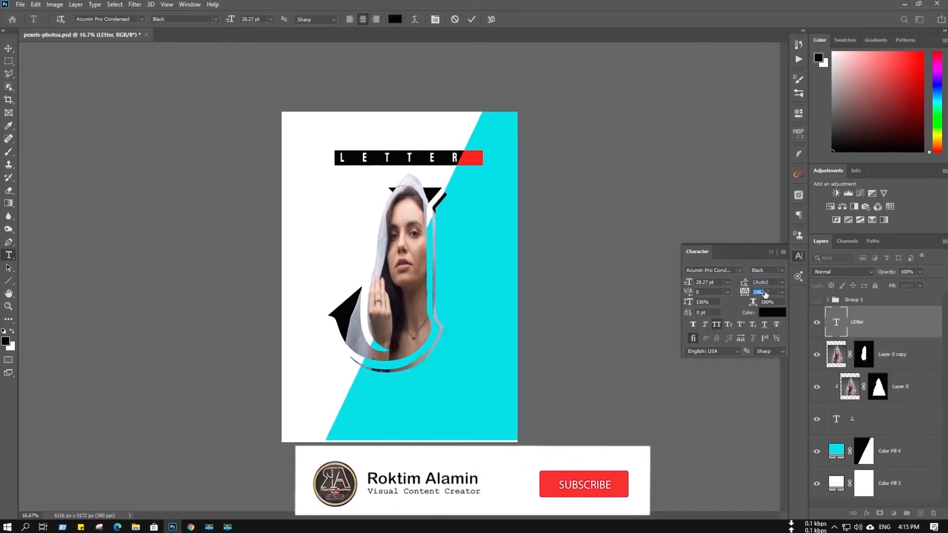
text(2200)
key(Return)
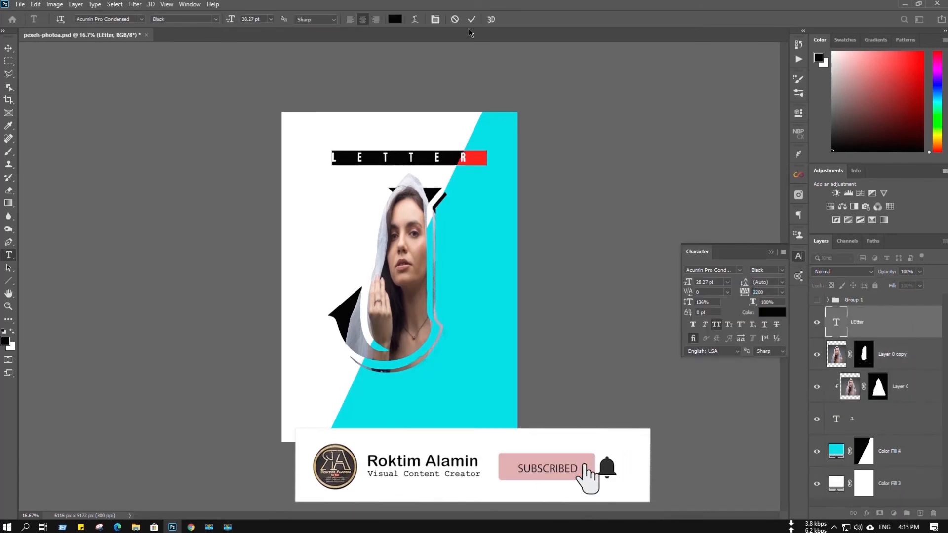
click(473, 19)
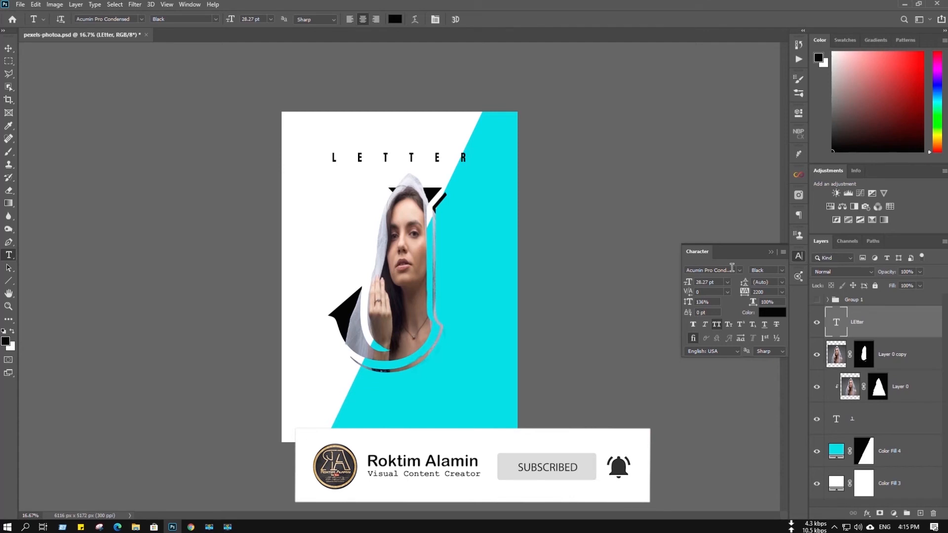
click(771, 253)
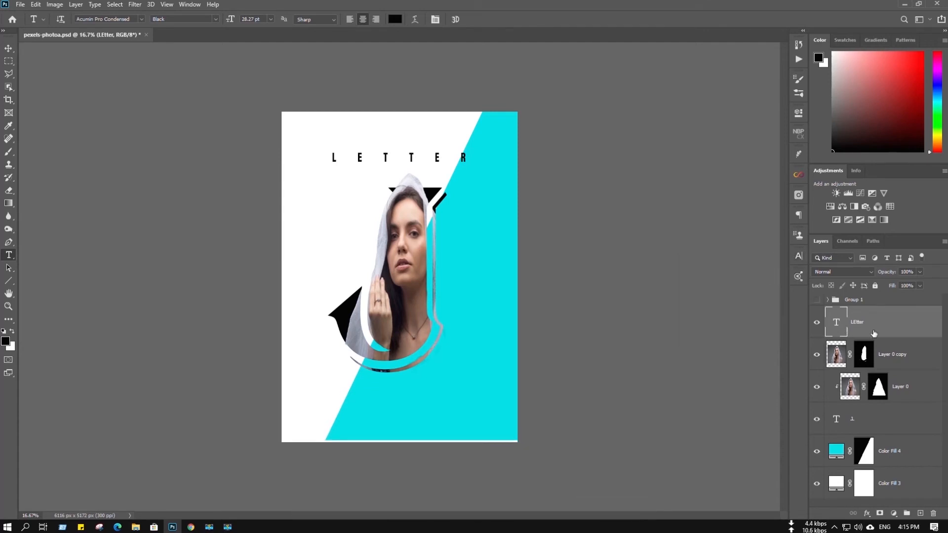
- Duplicate the LETTER title and place the copy below the J, at about X 1426 px, Y 3346 px
key(ctrl+j)
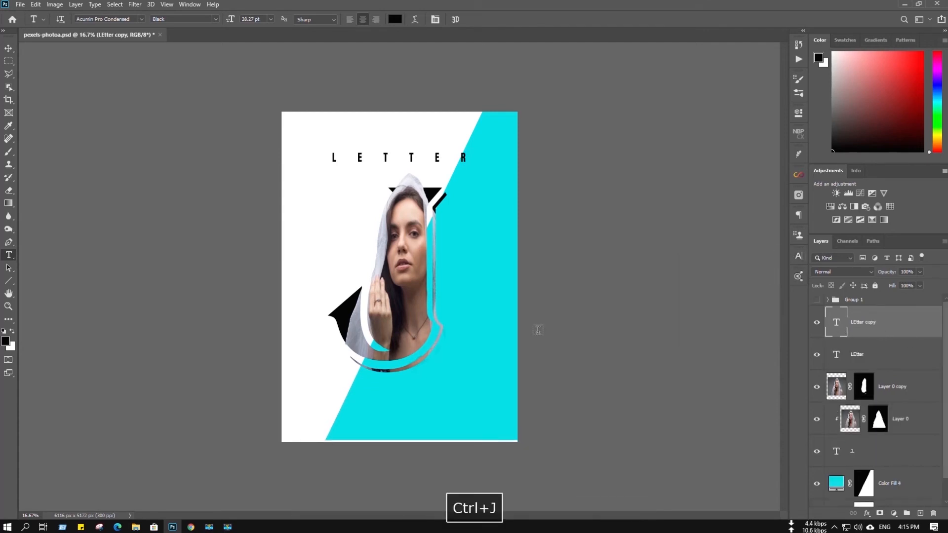
key(ctrl+t)
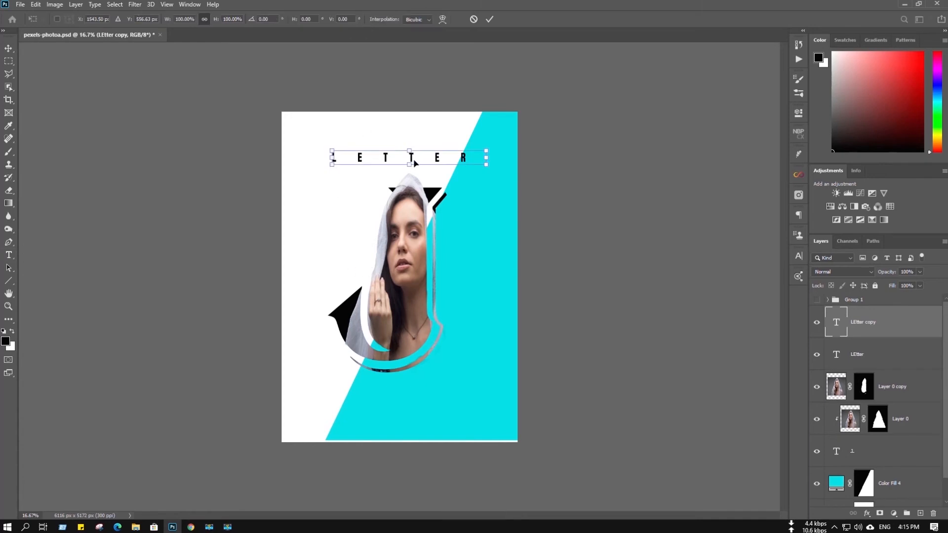
drag(416, 166, 406, 390)
drag(402, 389, 409, 389)
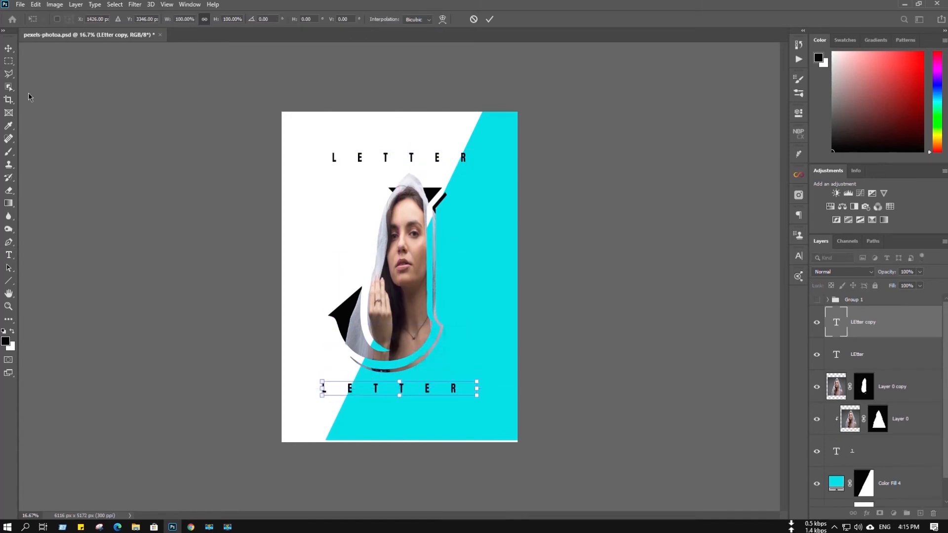
click(489, 19)
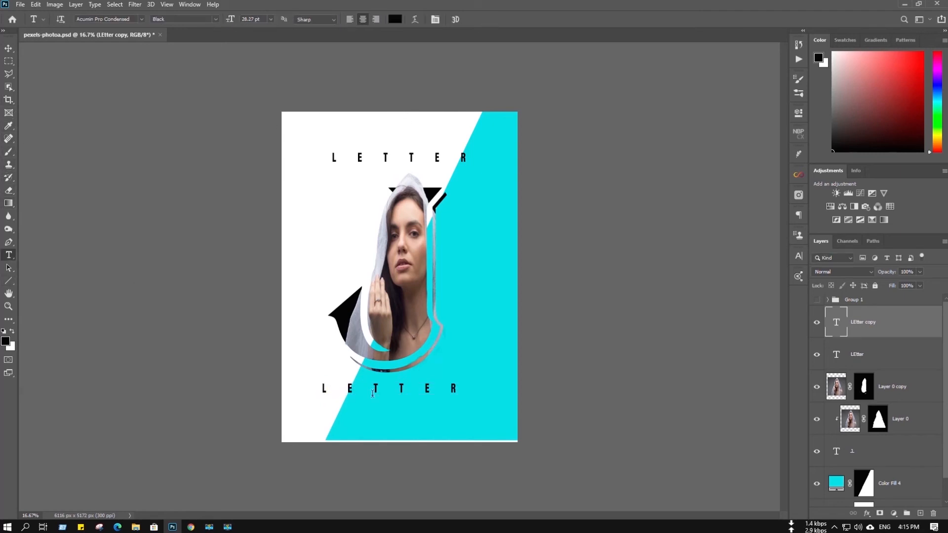
- Replace the text of the lower LETTER title below the J with PORTRAIT
click(374, 393)
key(ctrl+a)
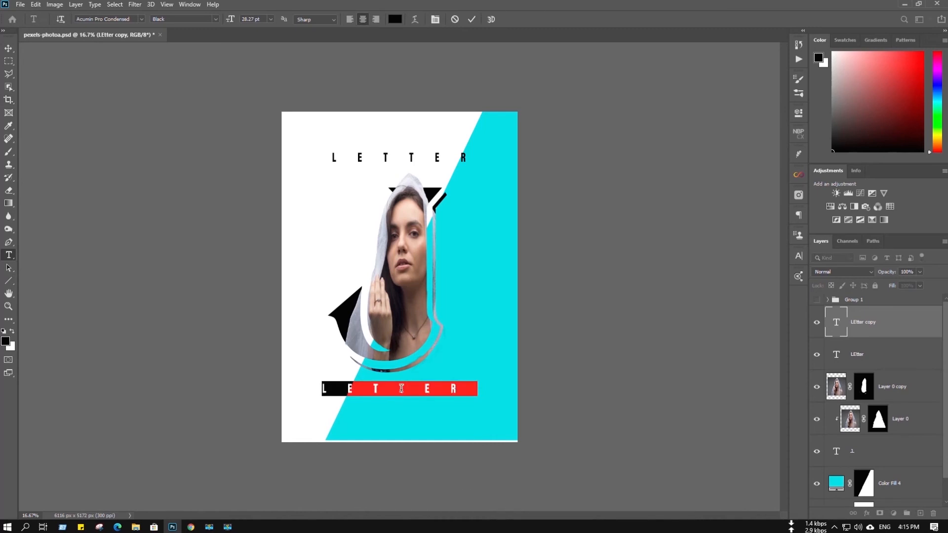
text(PORTRAIT)
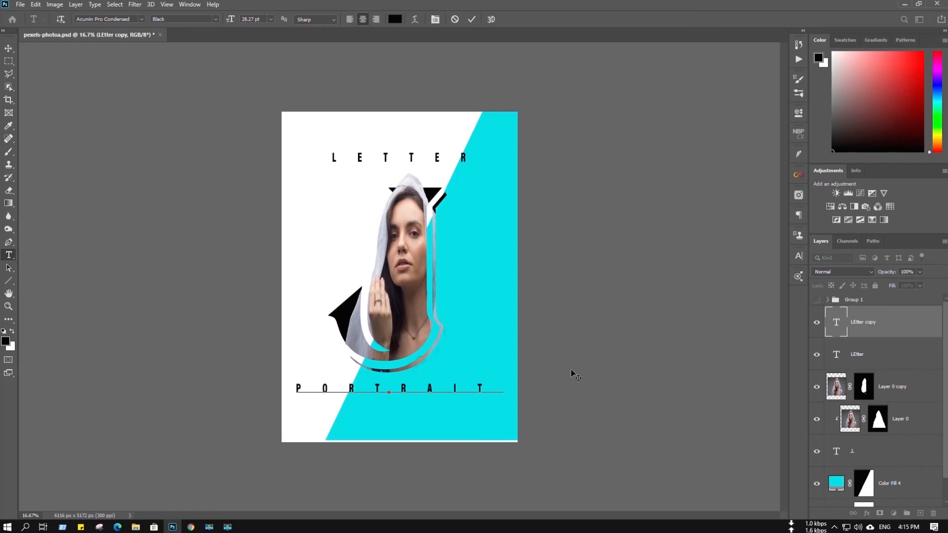
- Tighten the kerning at the end of the PORTRAIT title in small increments and commit the text edit
key(alt+Left)
key(alt+Left)
key(alt+Left)
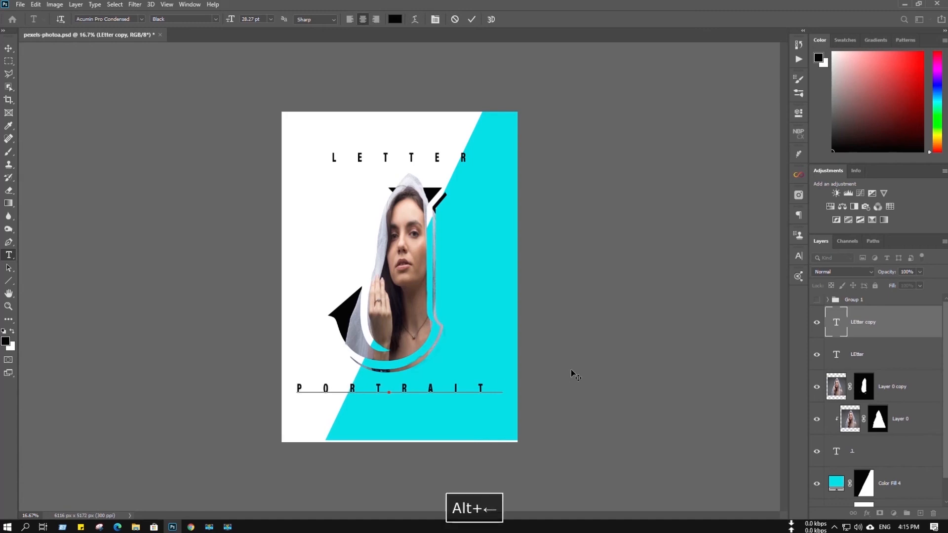
key(alt+Left)
key(alt+Left)
key(alt+Left)
key(alt+Left)
key(alt+Left)
click(471, 20)
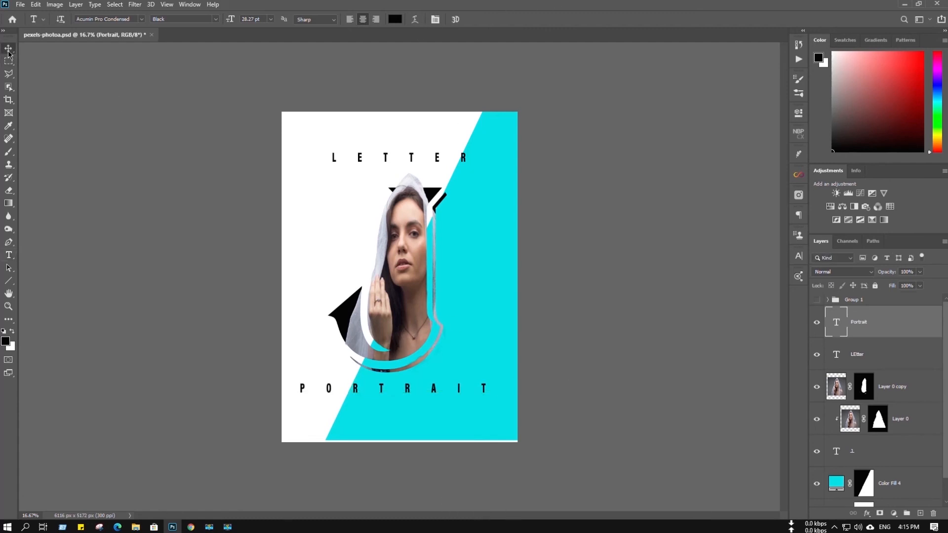
- Move the PORTRAIT title slightly right so its letters sit centred across the poster's width
key(ctrl+t)
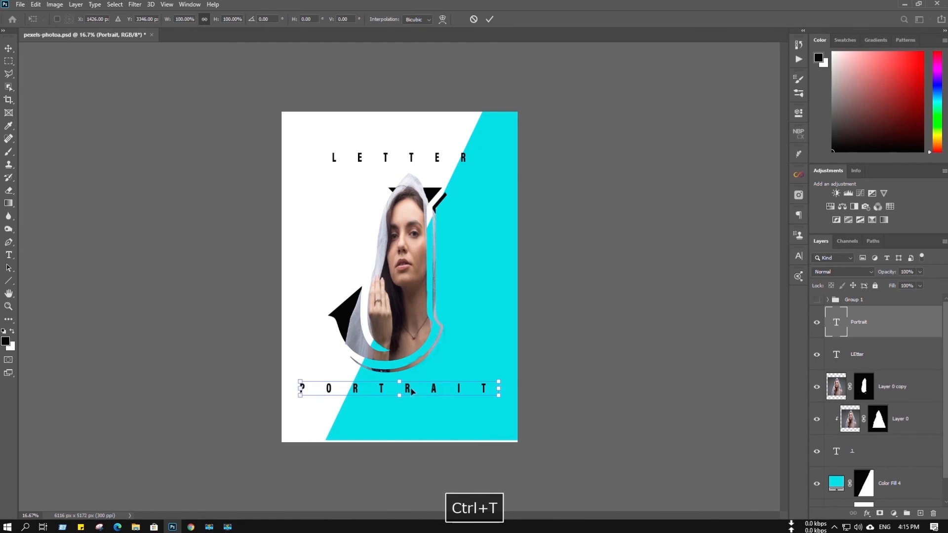
drag(412, 392, 420, 391)
key(Return)
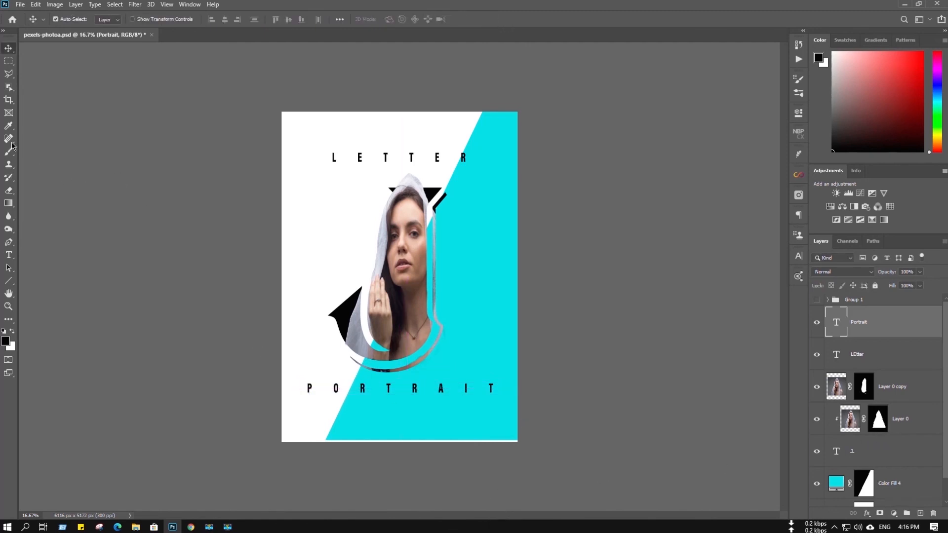
- Crop the canvas slightly tighter at the 5:7 ratio to trim the white strip along the poster's bottom edge
click(8, 100)
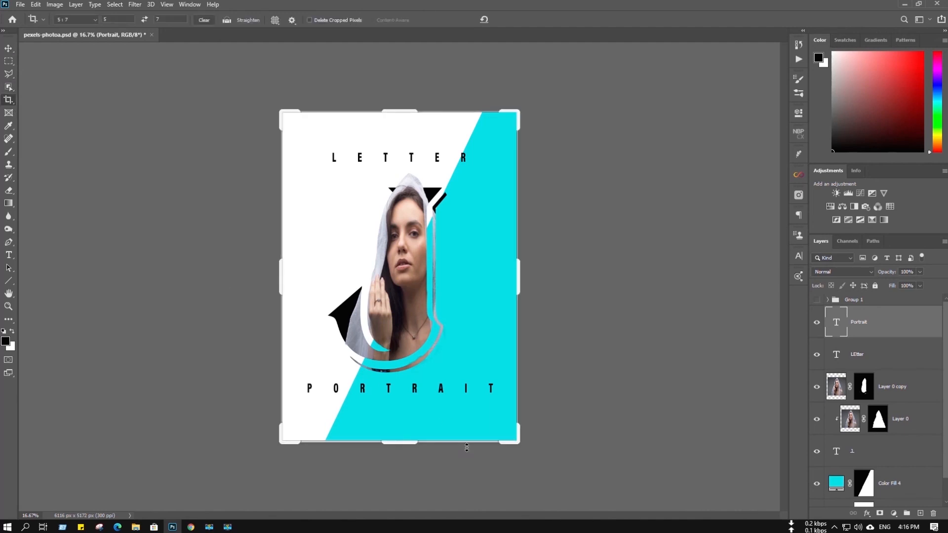
drag(408, 443, 409, 438)
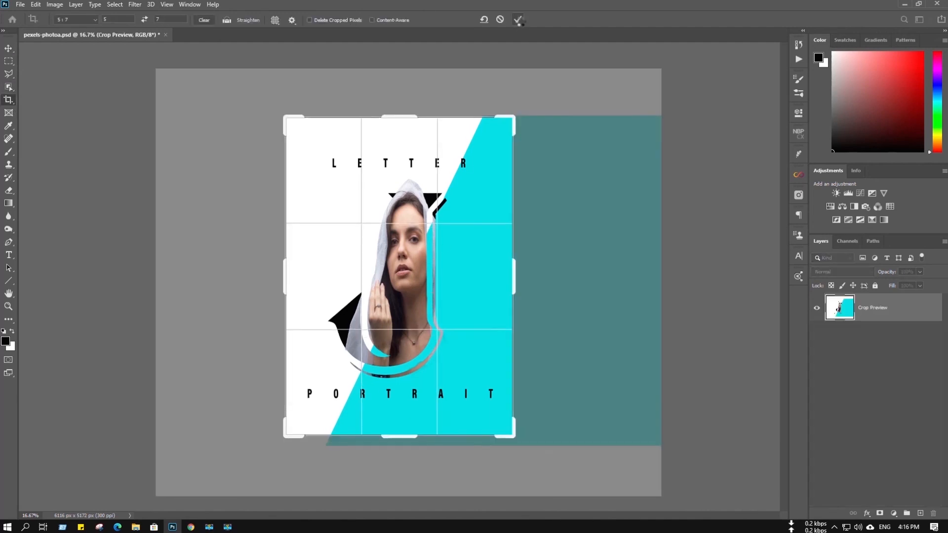
click(518, 20)
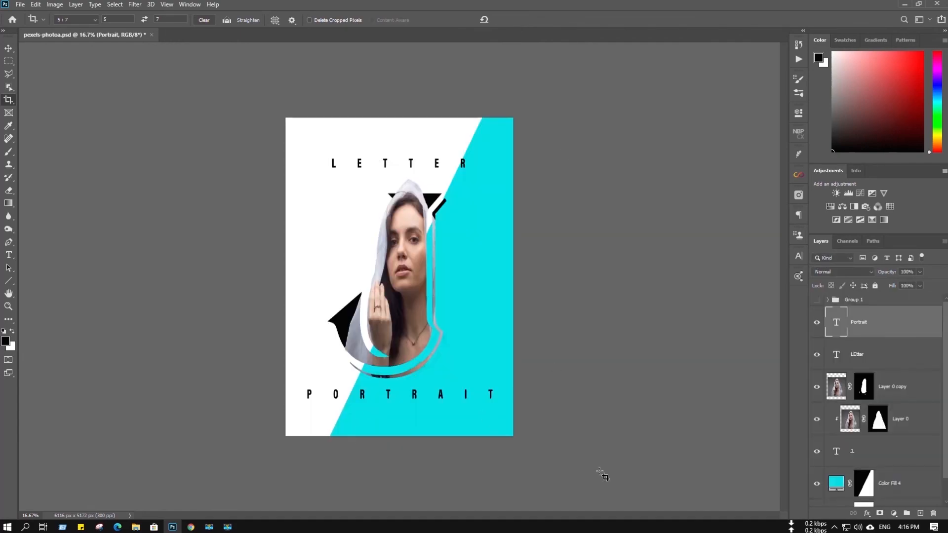